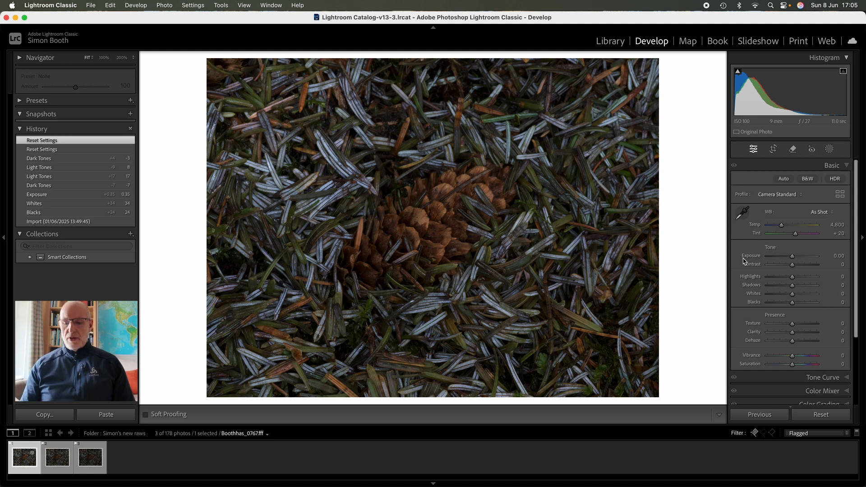
Compare the first and third pine cone photos by switching back and forth between them in the filmstrip.
key("Right")
key("Right")
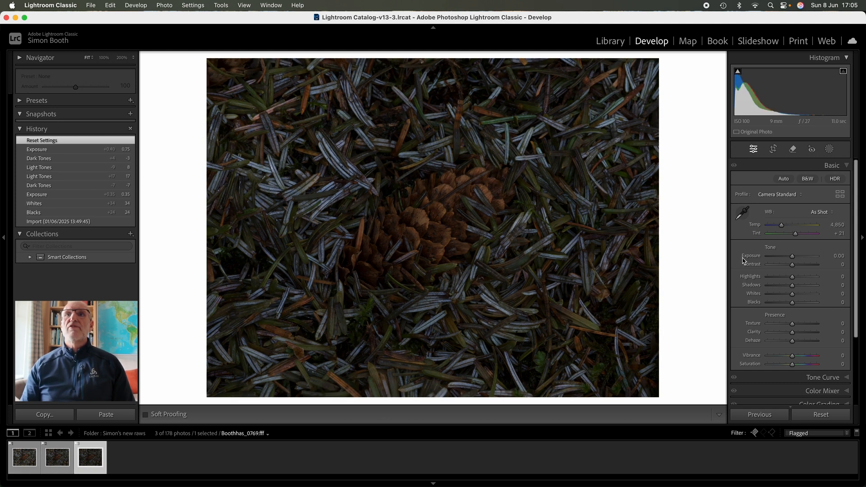
key("Left")
key("Left")
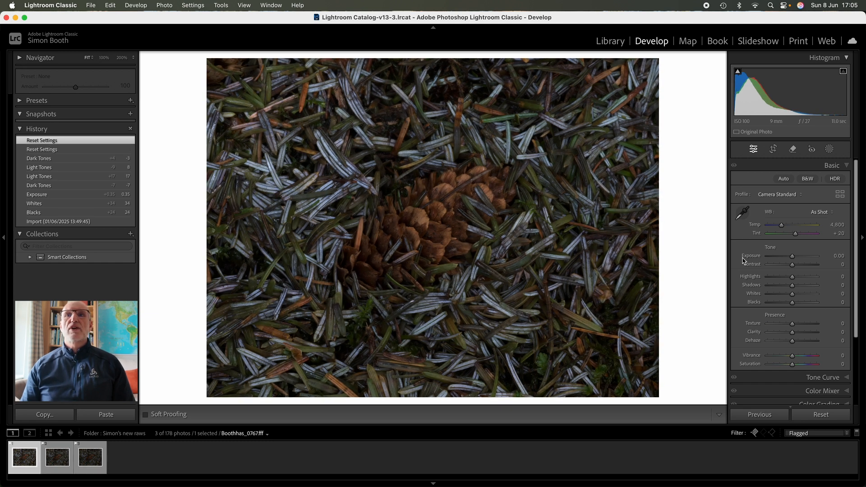
key("Right")
key("Right")
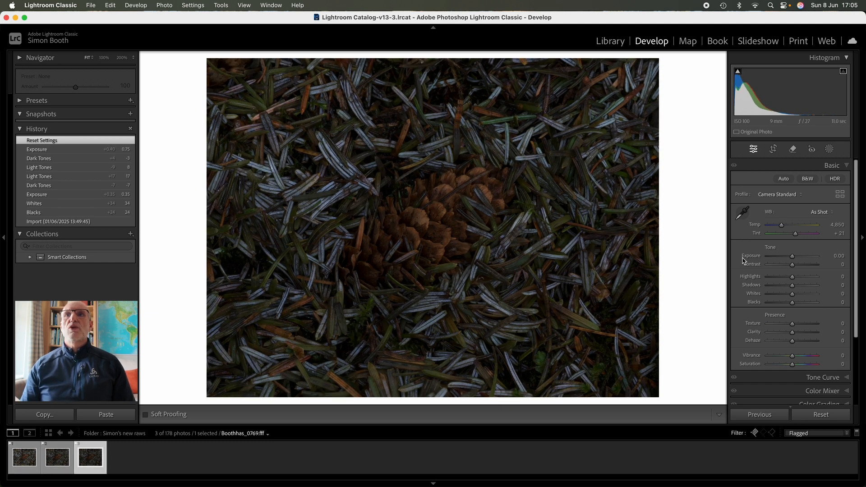
key("Left")
key("Left")
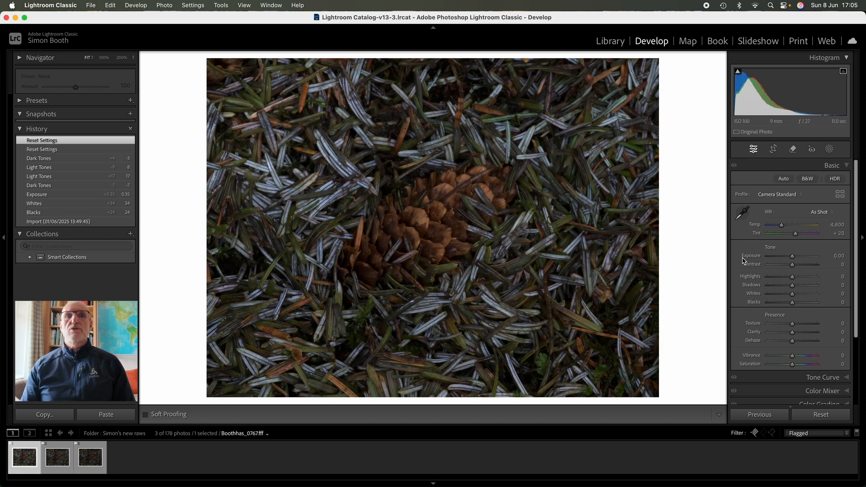
key("Right")
key("Right")
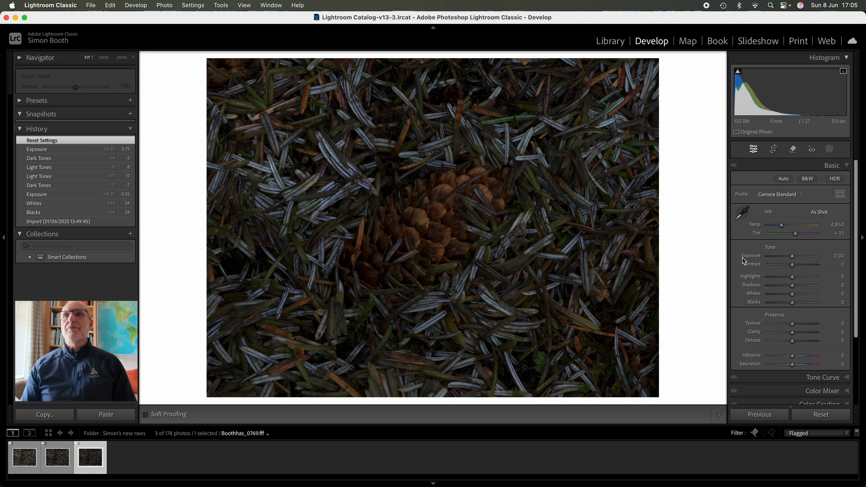
key("Left")
key("Left")
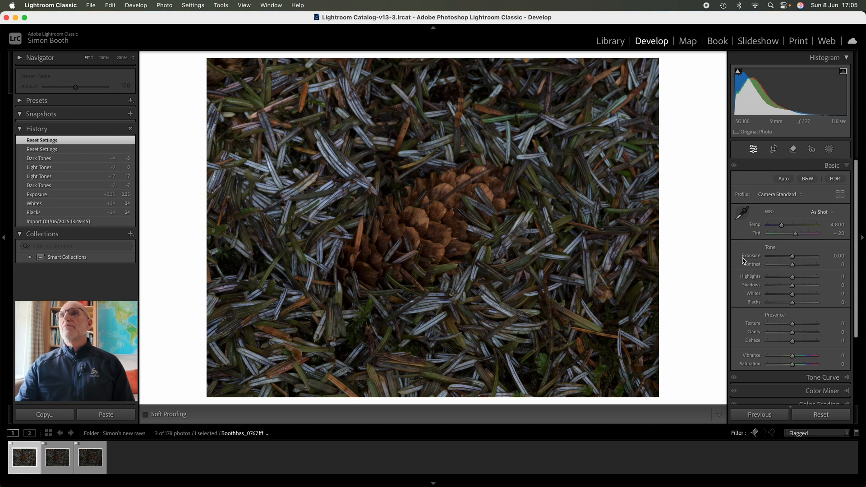
Set Exposure to +0.50 on the second photo and to +0.75 on the third photo.
key("Right")
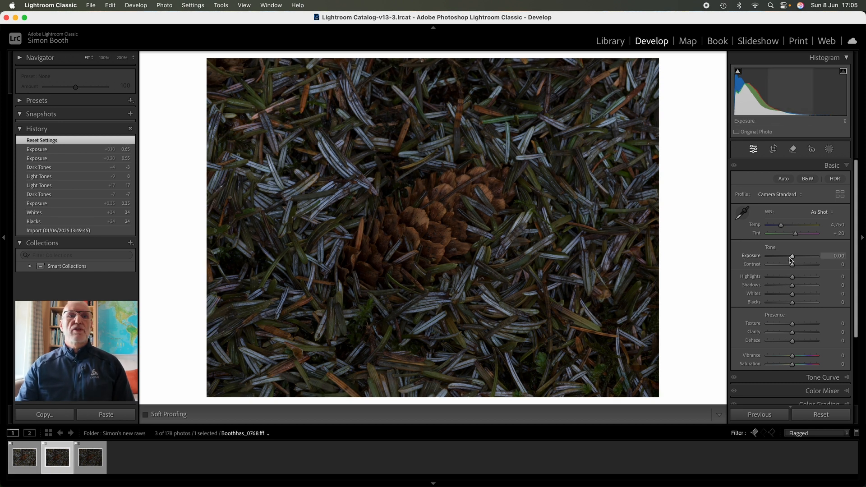
left_click_drag(792, 256, 796, 258)
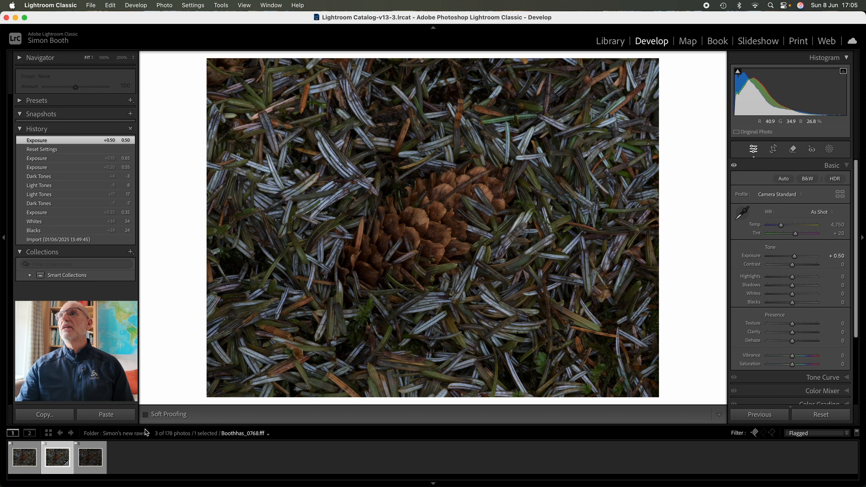
key("Right")
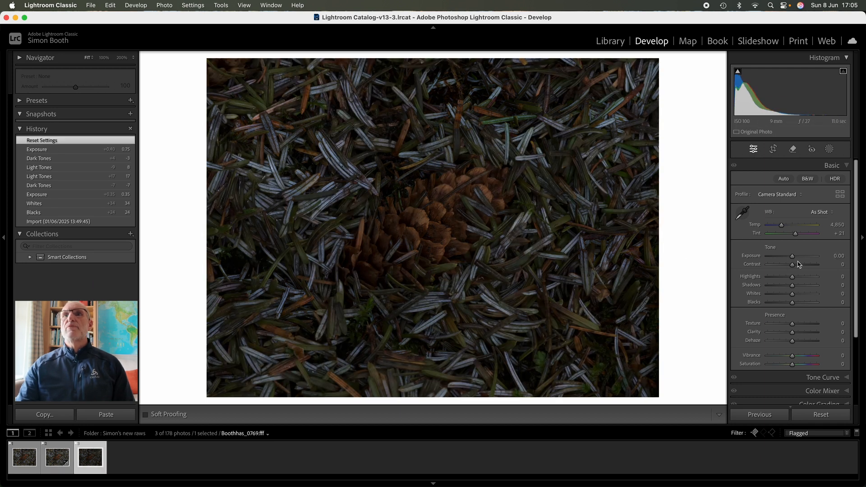
left_click_drag(792, 257, 798, 260)
View the three photos one after another to compare their brightness.
left_click(22, 451)
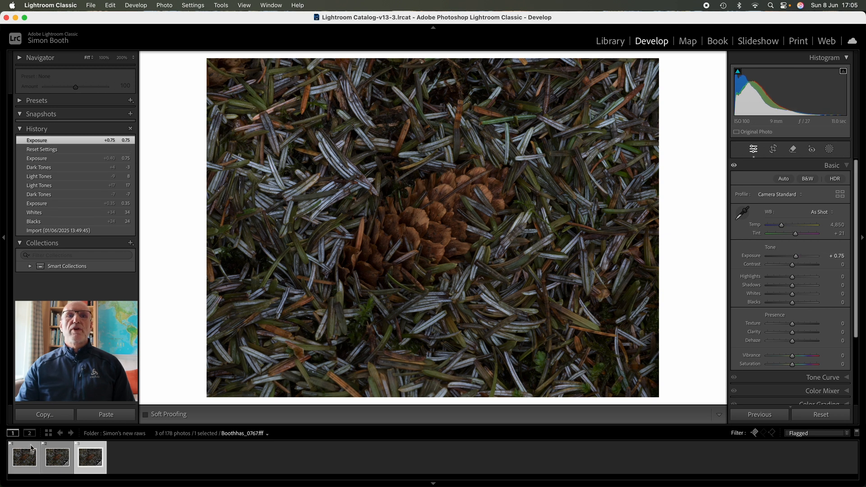
left_click(51, 449)
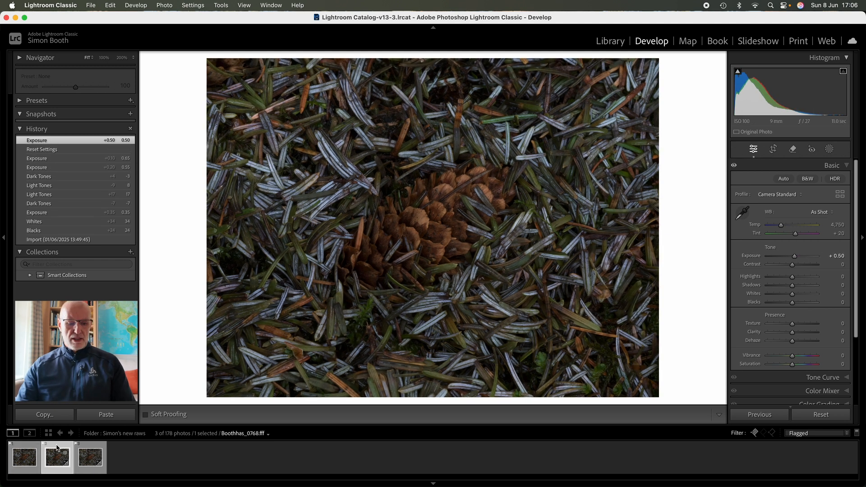
left_click(93, 452)
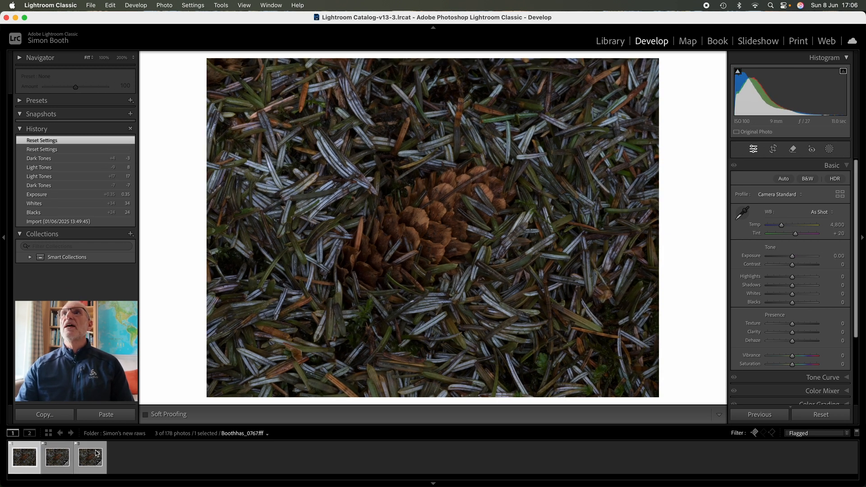
Select all three photos and set Blacks to +27 and Whites to +40 on them together.
key("super+a")
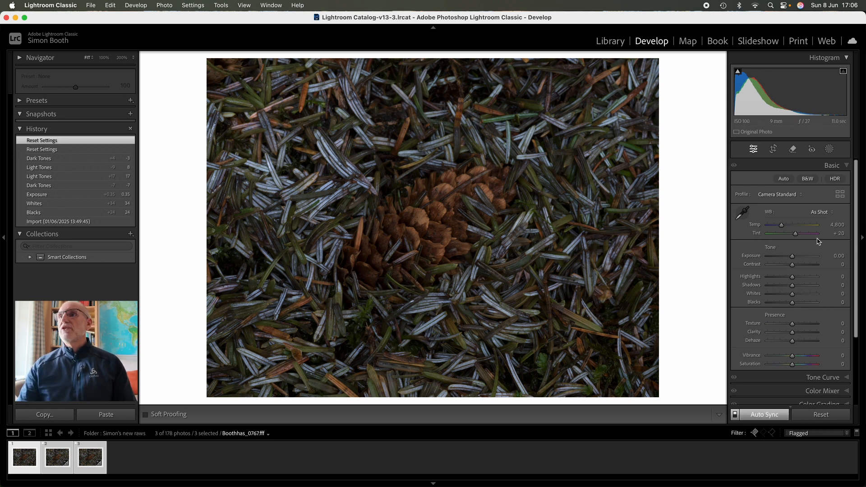
left_click_drag(793, 305, 795, 306)
left_click(794, 306, "alt")
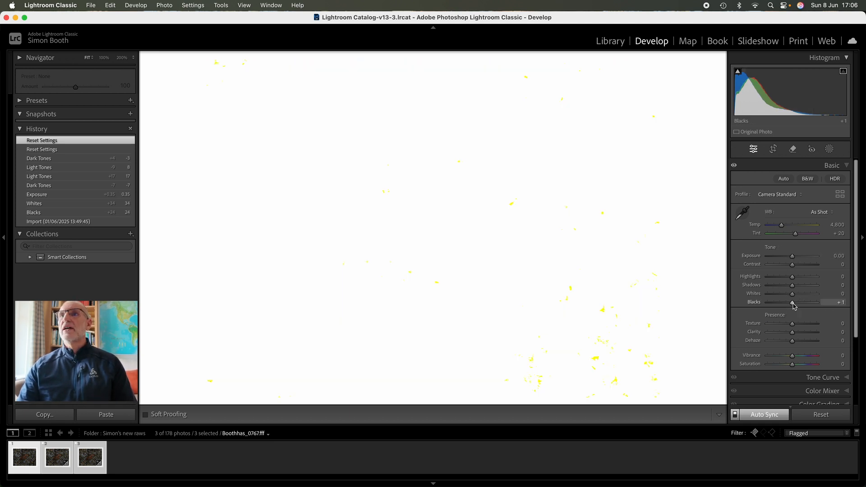
left_click(795, 306, "alt")
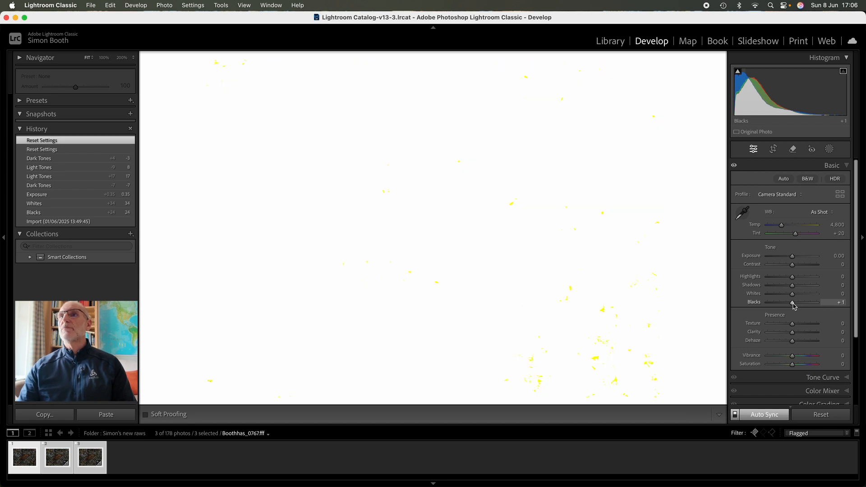
mouse_move(794, 306)
left_mouse_down()
mouse_move(773, 305)
mouse_move(805, 299)
left_mouse_up()
left_click(800, 306, "alt")
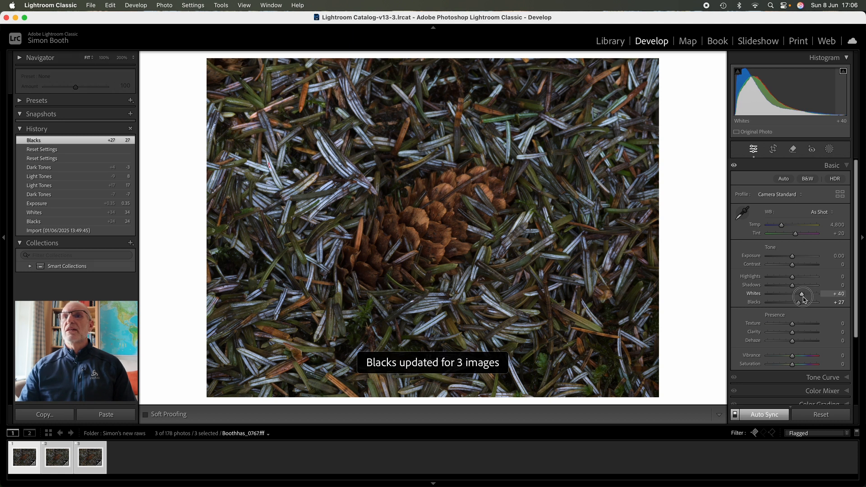
left_click(803, 299)
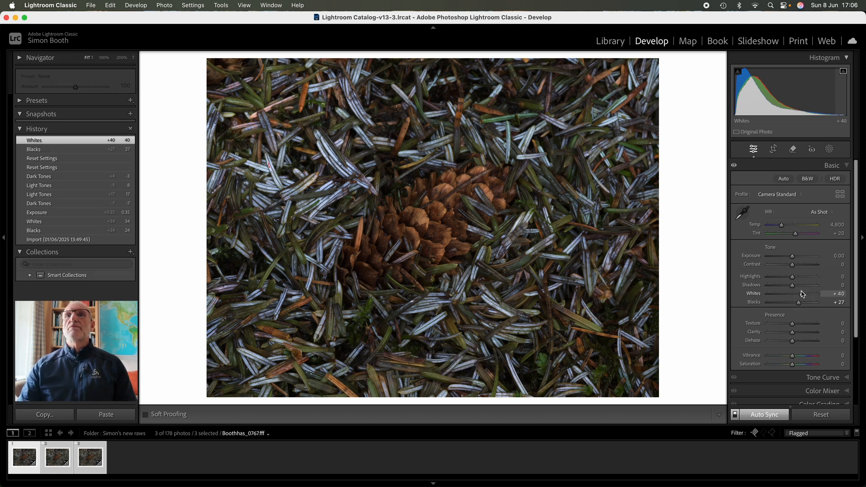
Set Exposure to +0.25, Highlights to −35, Shadows to +27 and Whites to +23 on the three selected photos.
scroll(796, 261, "down", 1)
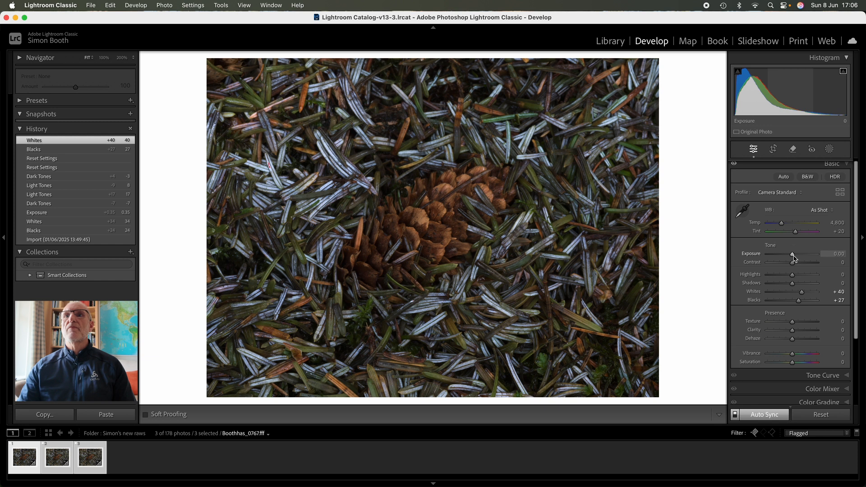
left_click_drag(794, 258, 797, 258)
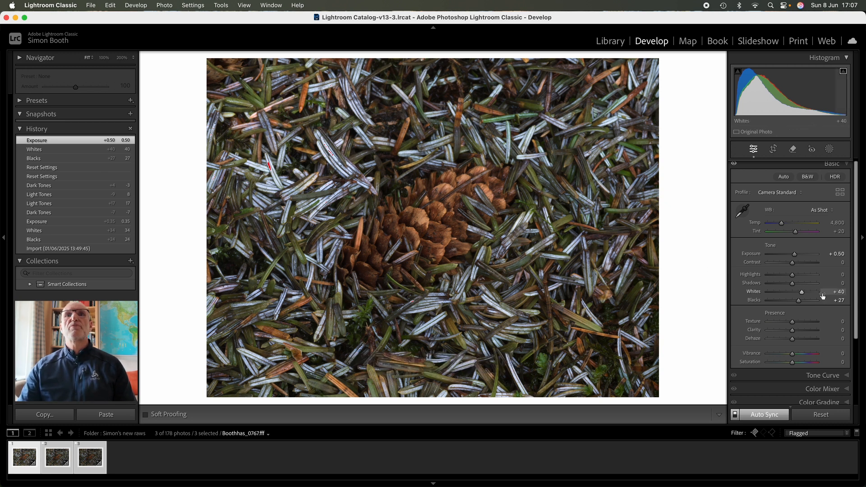
mouse_move(803, 292)
left_mouse_down()
mouse_move(786, 295)
mouse_move(803, 294)
mouse_move(774, 278)
mouse_move(784, 277)
mouse_move(799, 297)
left_mouse_up()
left_click_drag(795, 257, 800, 288)
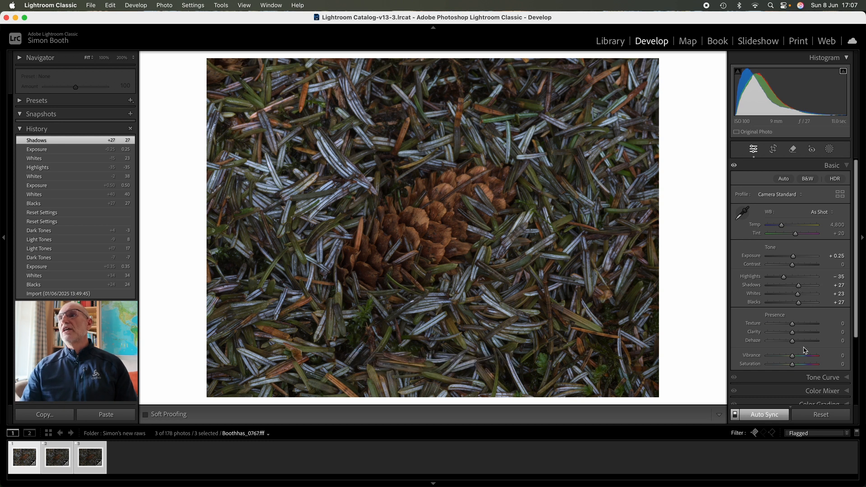
Set the tone curve's Darks to −13 and Lights to +15, and raise the Basic Exposure to +1.00.
left_click(847, 381)
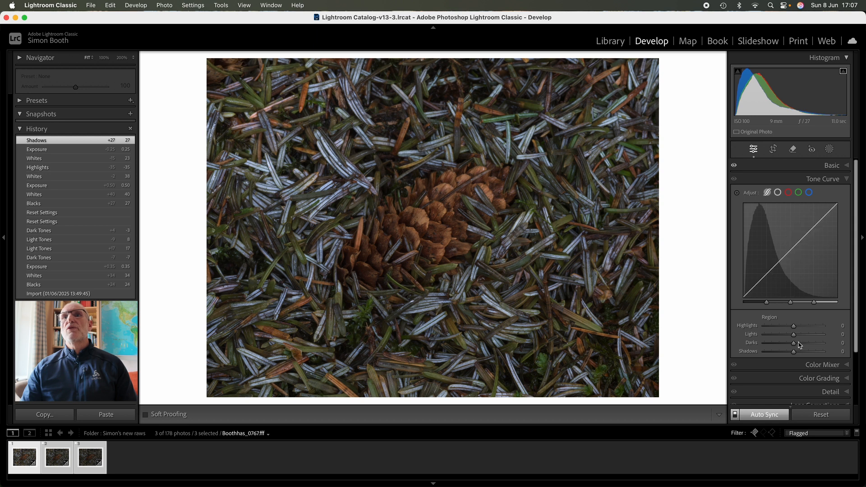
left_click_drag(794, 344, 800, 338)
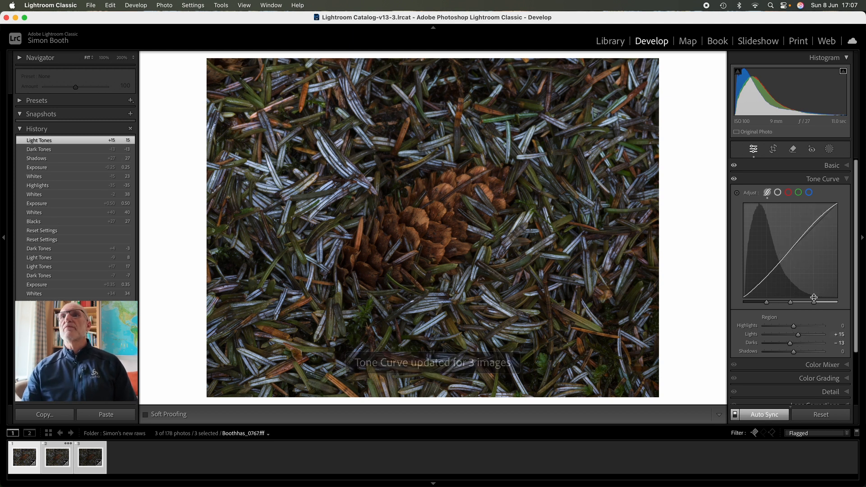
left_click(832, 165)
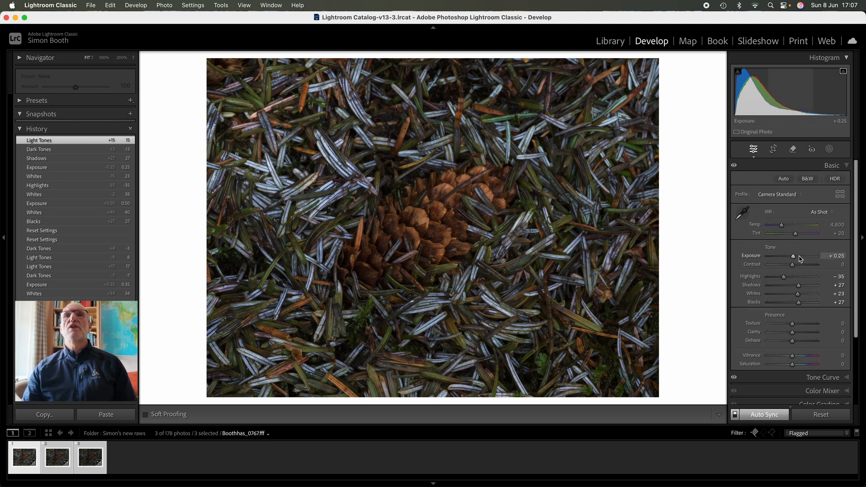
left_click_drag(792, 255, 798, 259)
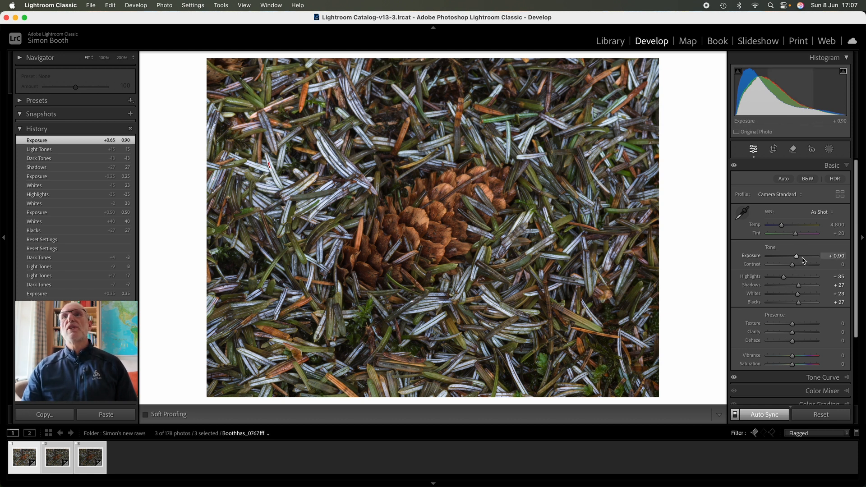
left_click_drag(796, 257, 799, 260)
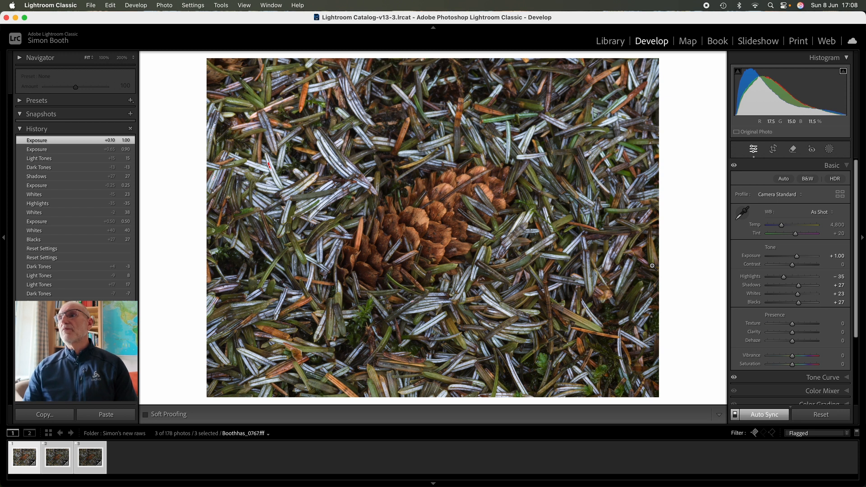
In the Color Mixer, set the blue luminance to −18 and the blue saturation to +44.
scroll(808, 357, "down", 5)
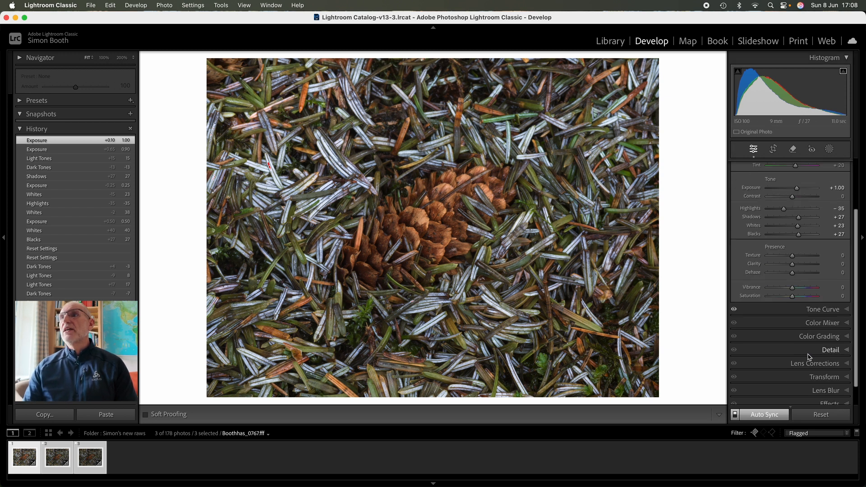
left_click(848, 323)
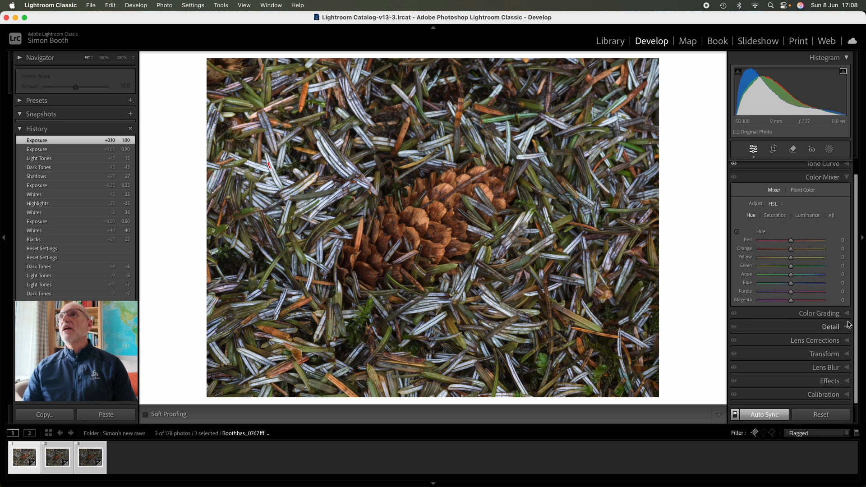
left_click(807, 216)
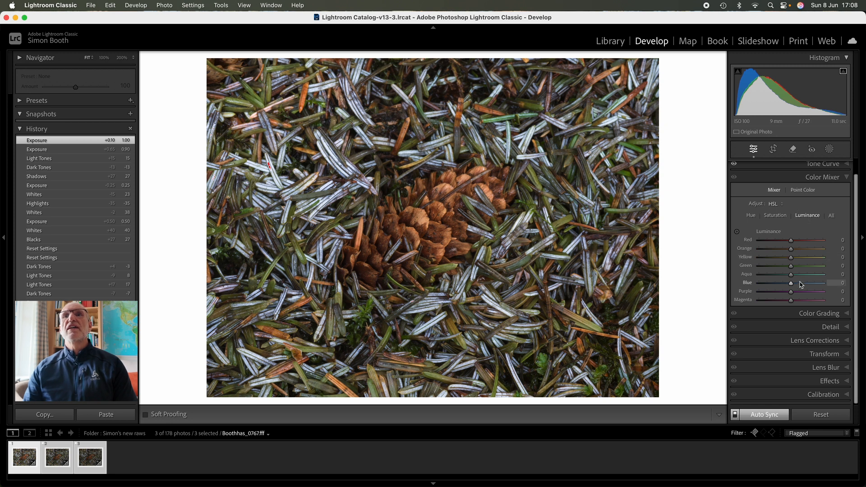
mouse_move(791, 284)
left_mouse_down()
mouse_move(758, 286)
mouse_move(786, 289)
left_mouse_up()
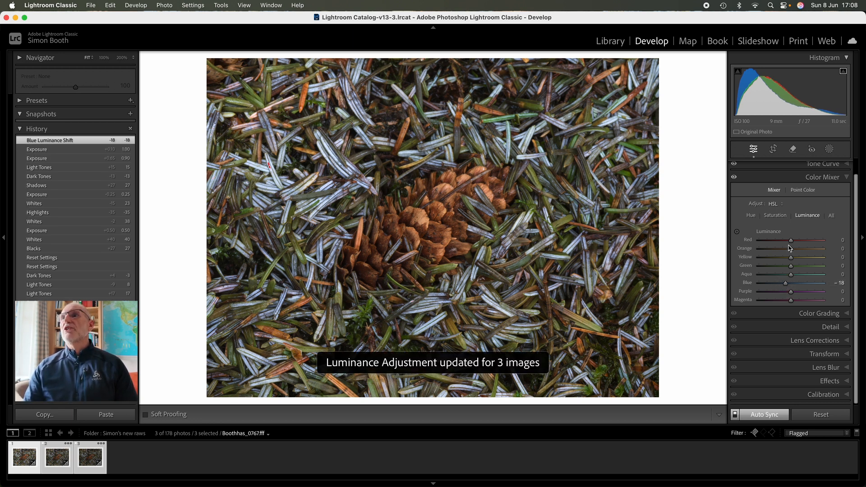
left_click(775, 216)
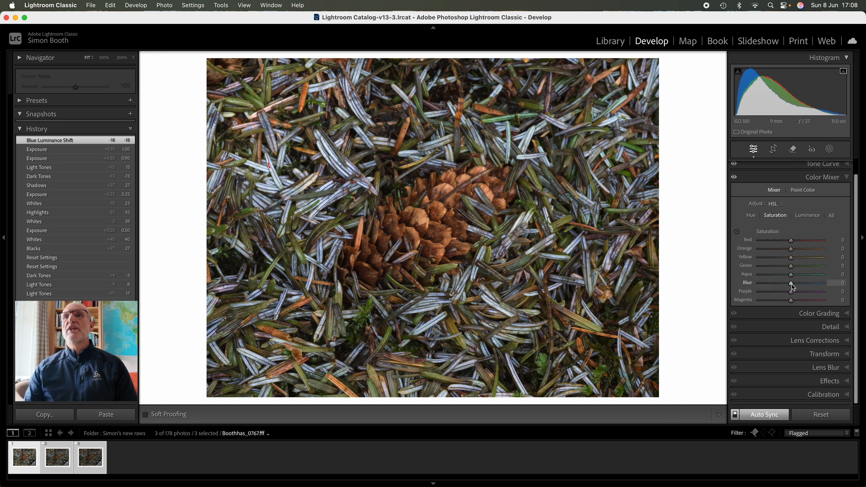
left_click_drag(791, 284, 807, 287)
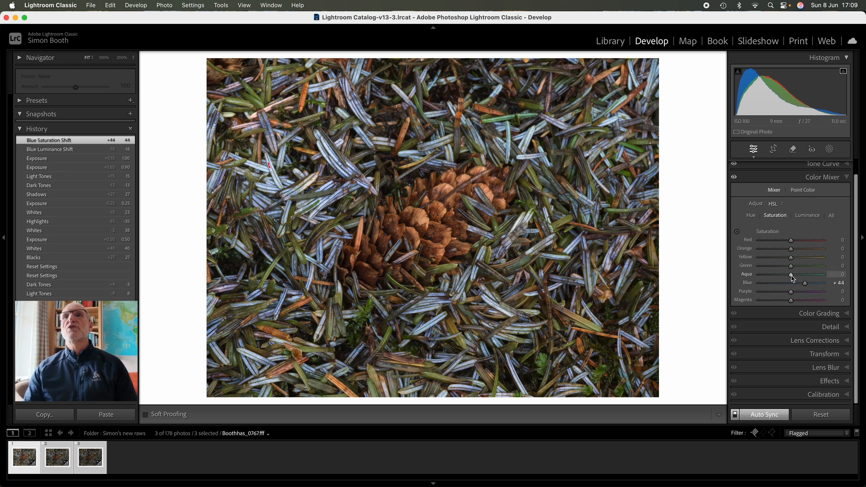
Set the Color Mixer saturation to +32 for green, +36 for orange and +43 for red.
left_click_drag(791, 266, 804, 271)
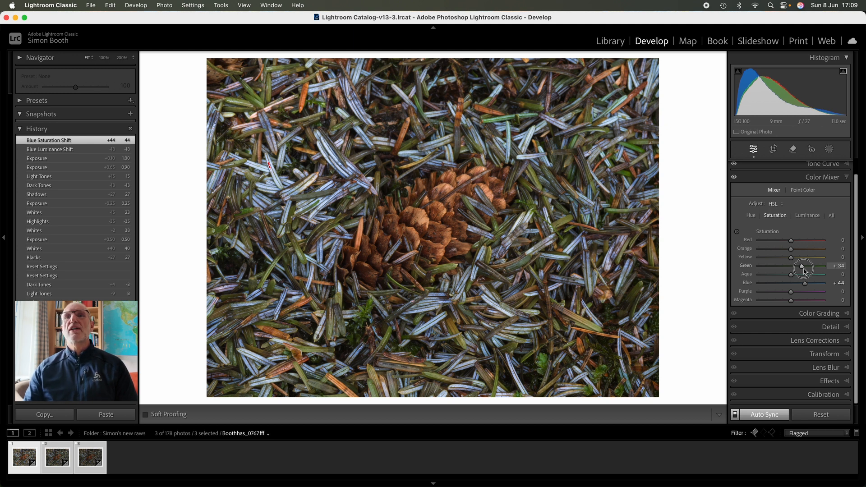
left_click_drag(804, 270, 804, 270)
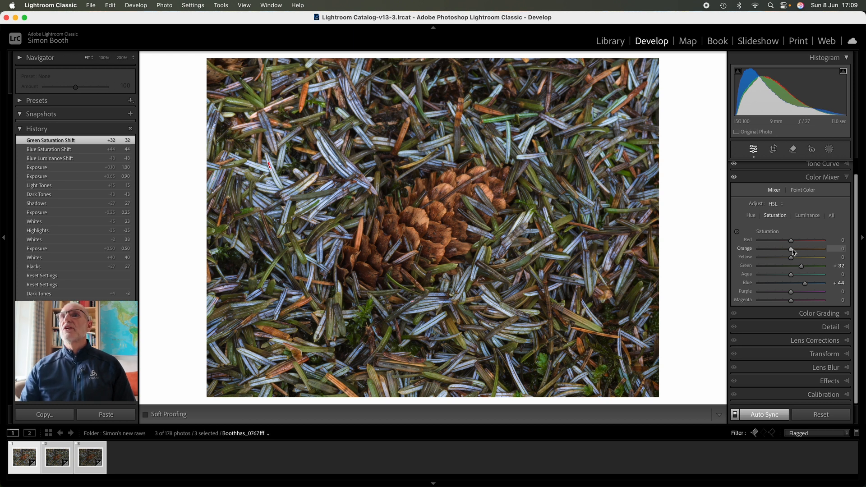
scroll(793, 251, "up", 1)
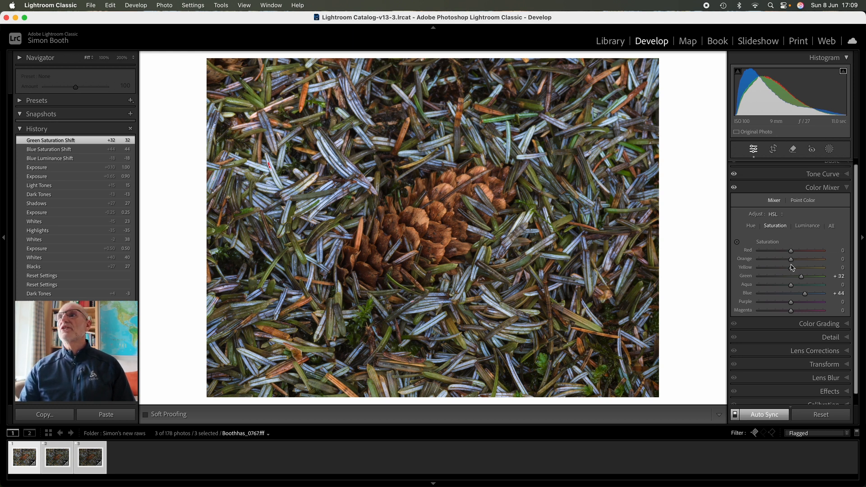
left_click_drag(792, 262, 806, 260)
scroll(793, 257, "up", 1)
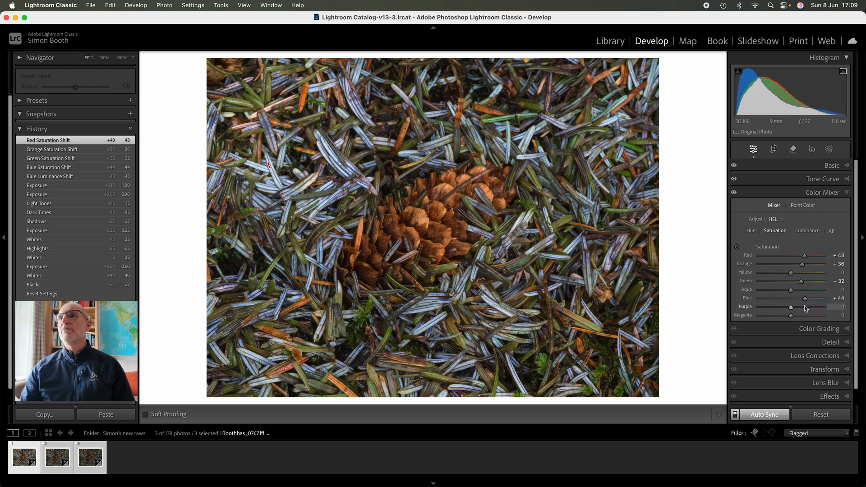
In Calibration, set the Red Primary hue to +1 and saturation to +9, Green Primary saturation to −6 and Blue Primary saturation to +3.
scroll(805, 306, "down", 2)
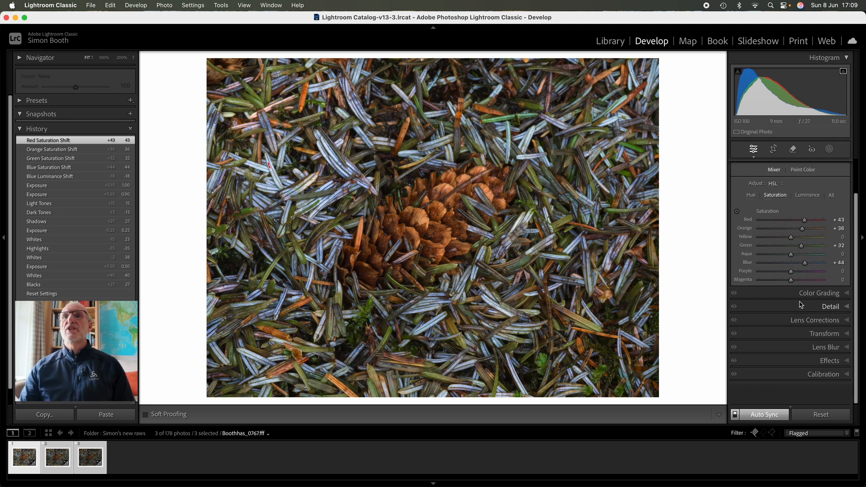
scroll(800, 305, "up", 1)
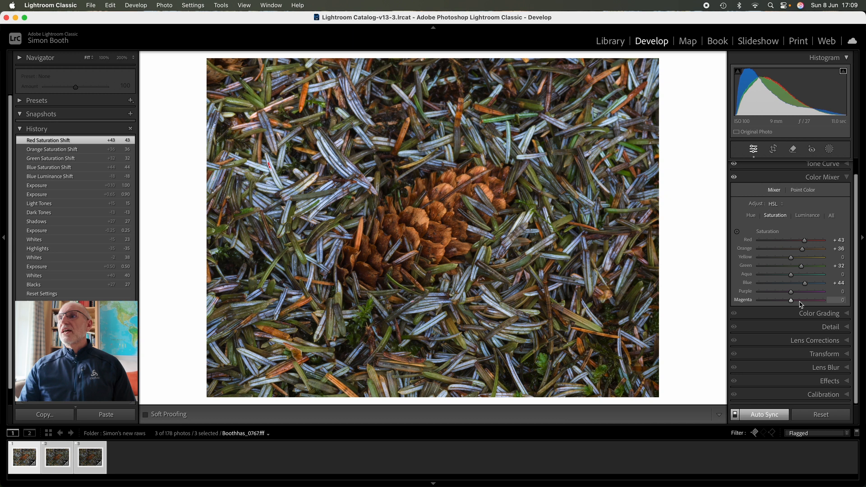
scroll(801, 305, "down", 1)
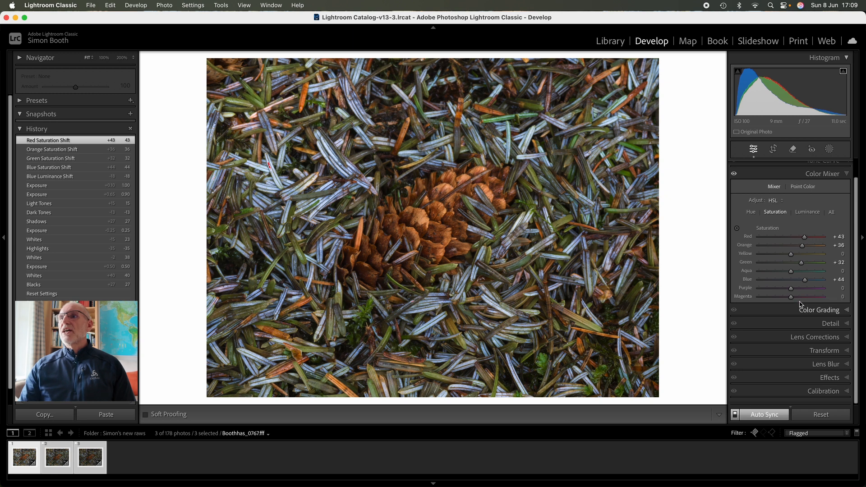
left_click(847, 396)
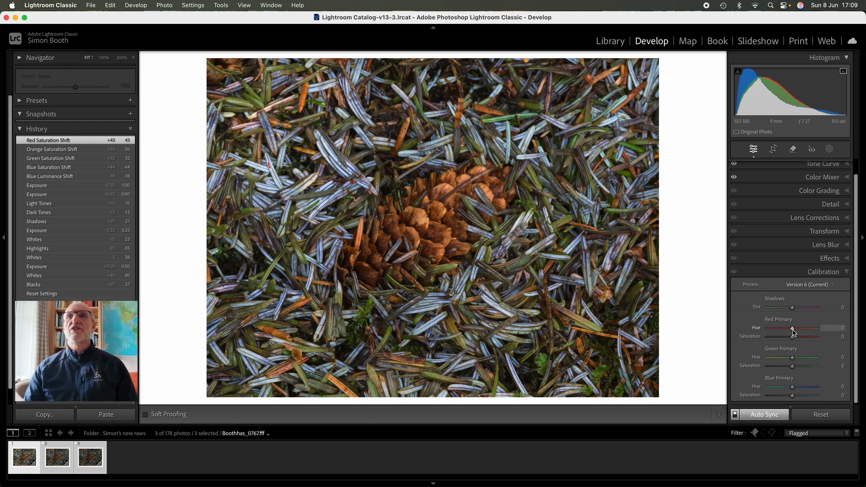
left_click_drag(794, 333, 792, 398)
double_click(795, 359)
double_click(792, 390)
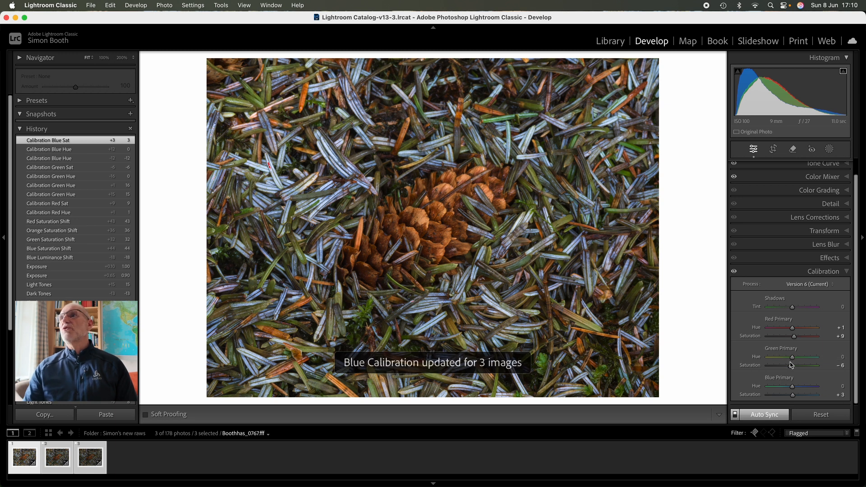
Set the Color Mixer's green saturation to +11, and the white balance to Temp 4,839 and Tint +31.
scroll(773, 351, "up", 2)
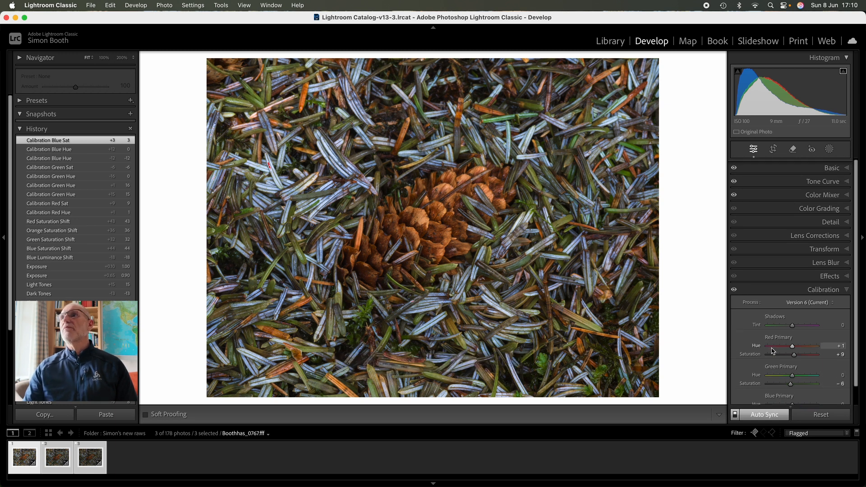
left_click(846, 195)
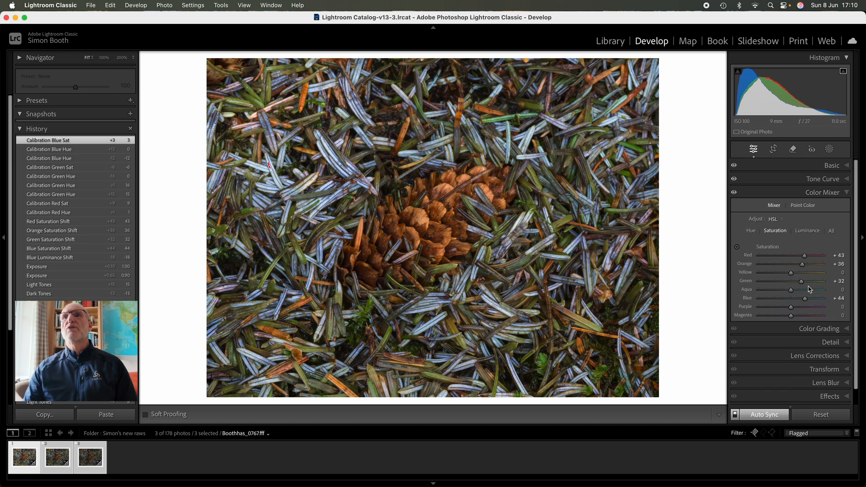
left_click_drag(801, 285, 795, 285)
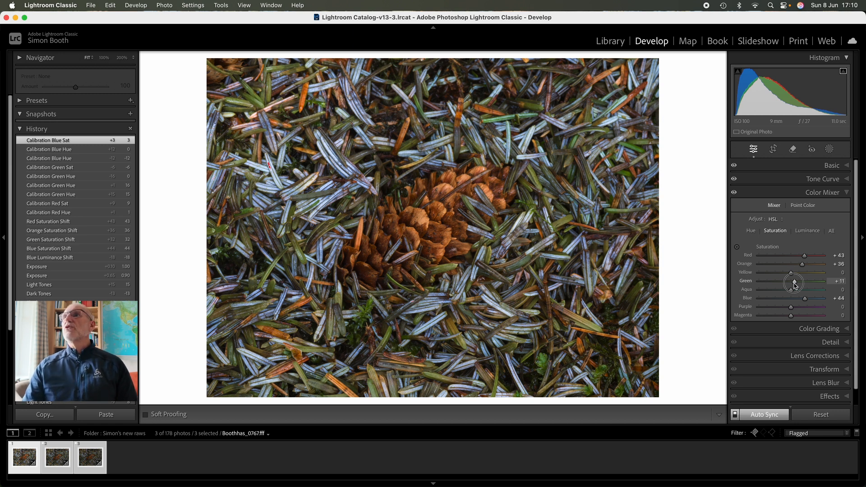
left_click_drag(795, 285, 795, 285)
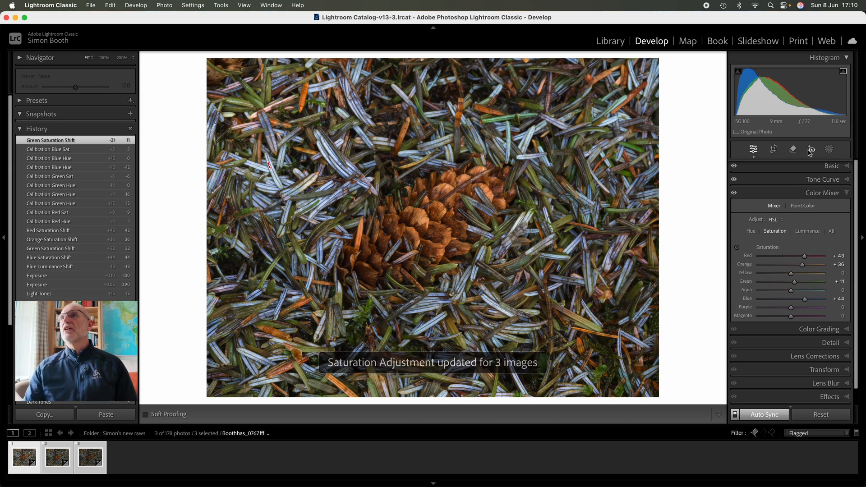
left_click(843, 165)
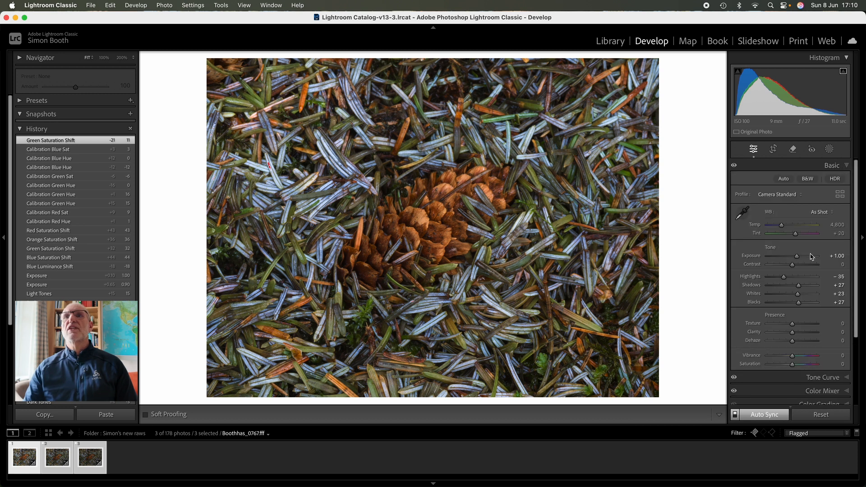
left_click_drag(795, 234, 782, 228)
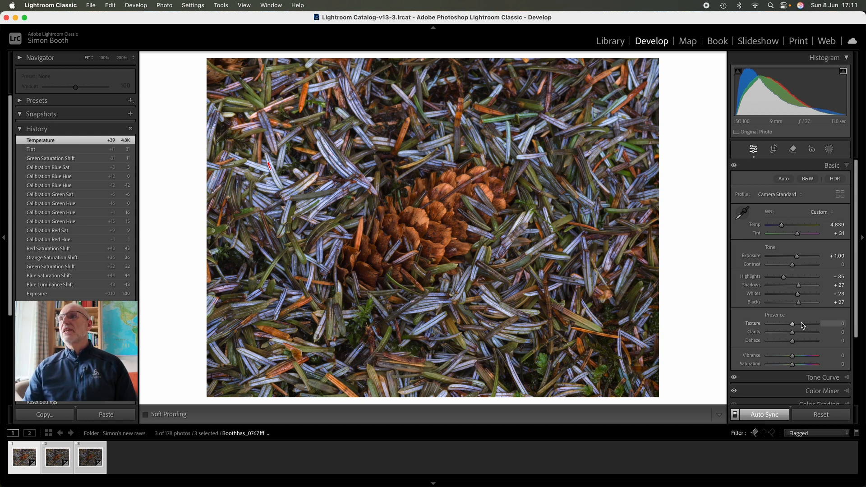
In the Color Mixer, set the orange and red saturation to +45, the red hue to +12 and the orange hue to −5.
scroll(796, 326, "down", 2)
scroll(795, 326, "down", 2)
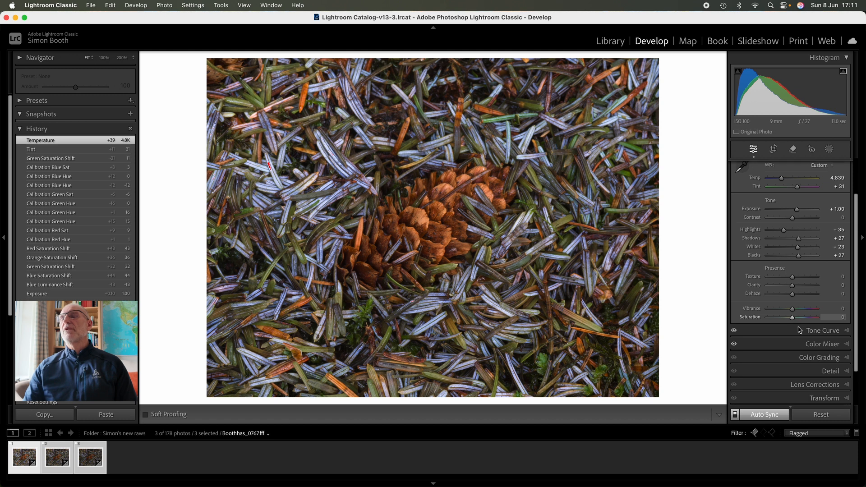
left_click(846, 320)
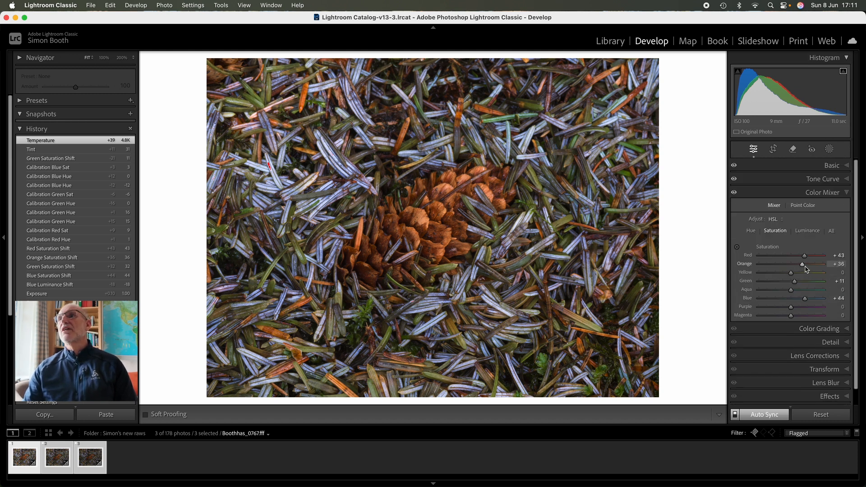
left_click_drag(810, 270, 790, 267)
left_click(751, 231)
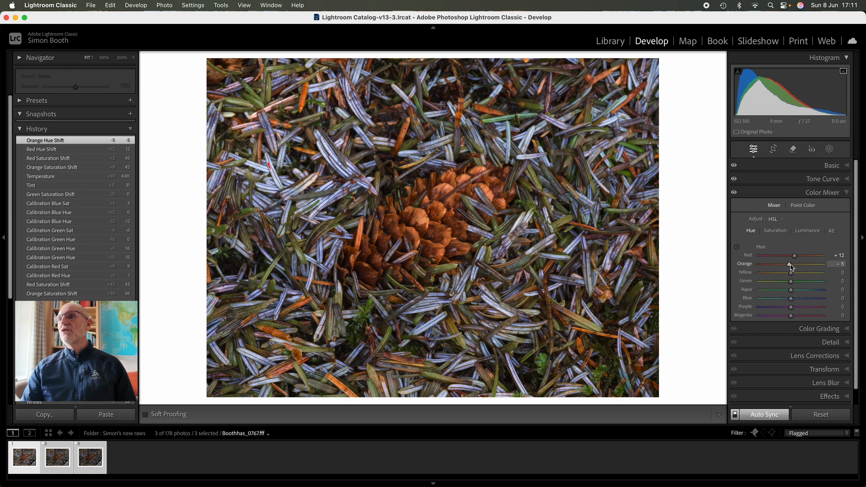
Turn on Remove Chromatic Aberration and Enable Profile Corrections for the three selected photos.
scroll(826, 356, "down", 2)
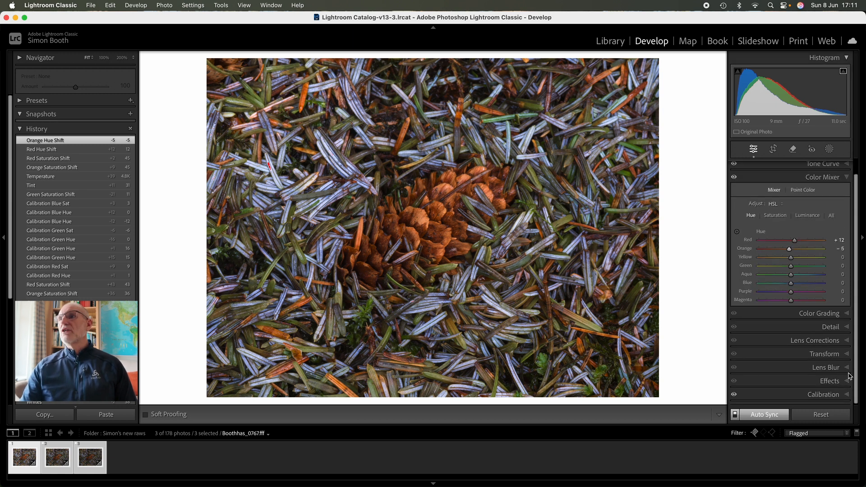
left_click(847, 381)
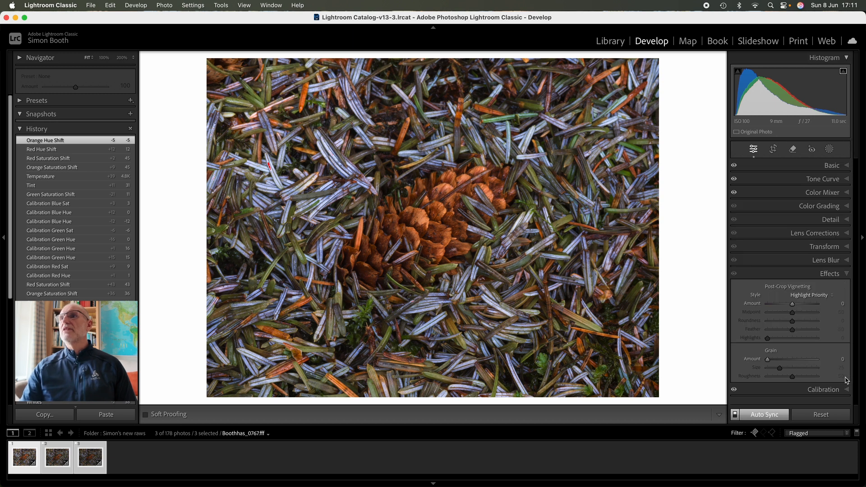
left_click(846, 273)
left_click(846, 234)
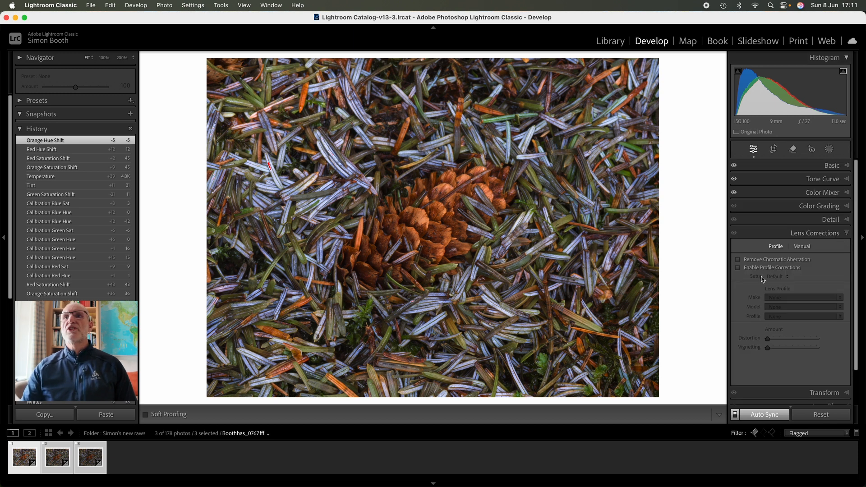
left_click(738, 260)
left_click(738, 267)
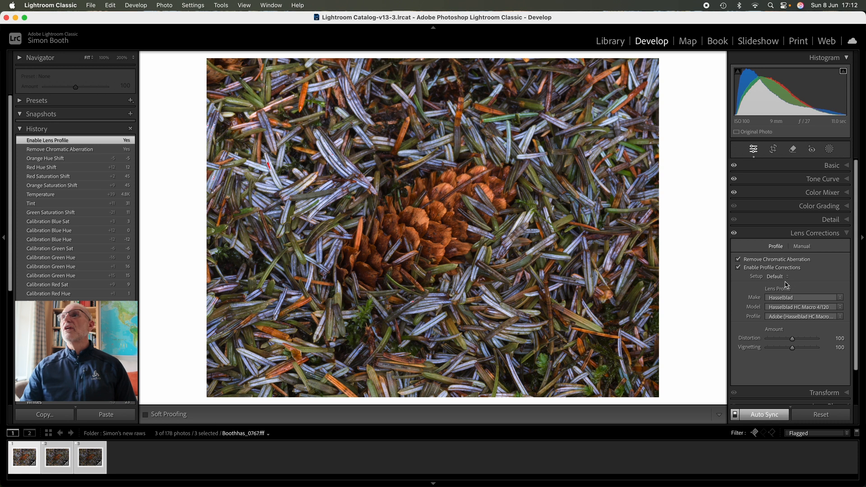
Add a radial gradient mask, then centre, reshape and tilt its ellipse so it surrounds the pine cone.
left_click(829, 149)
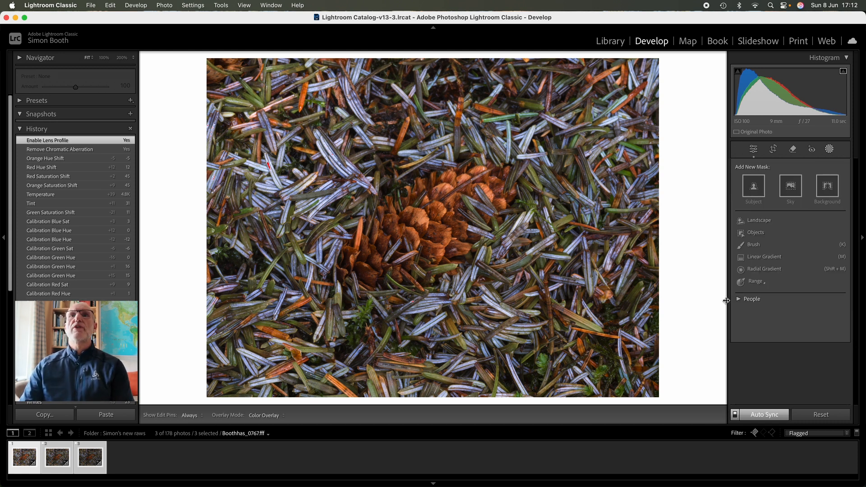
left_click(781, 269)
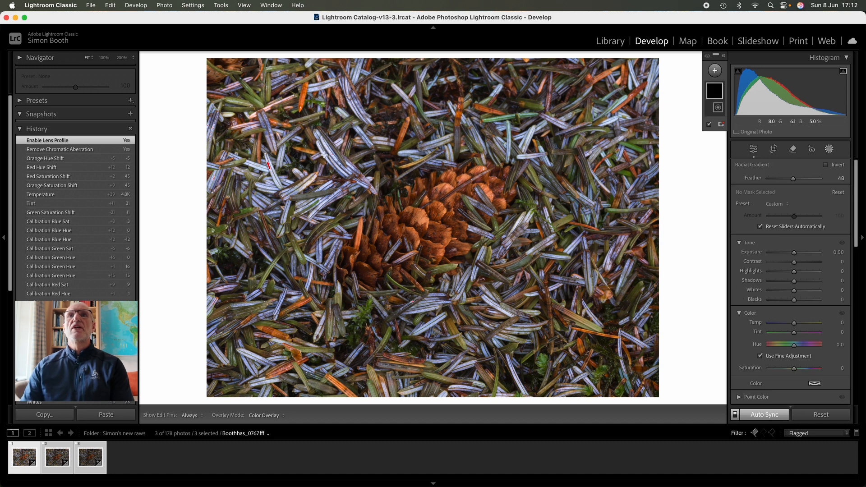
left_click_drag(310, 148, 501, 293)
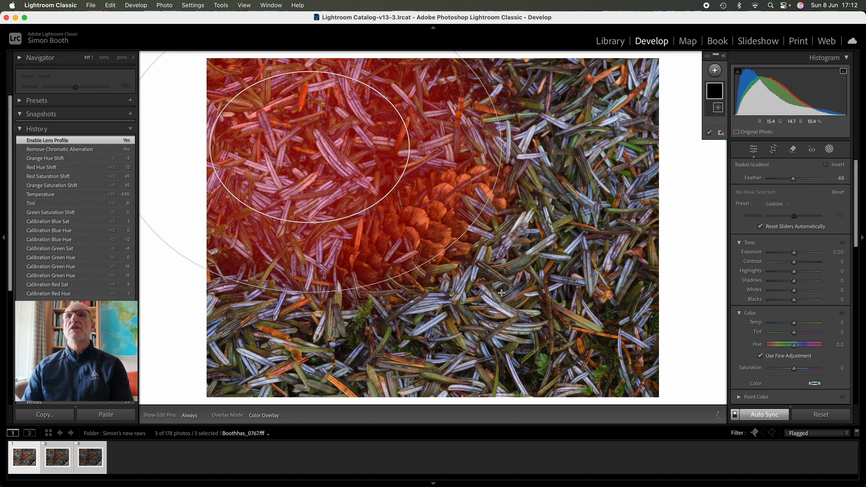
left_click_drag(315, 152, 432, 219)
left_click_drag(521, 344, 569, 287)
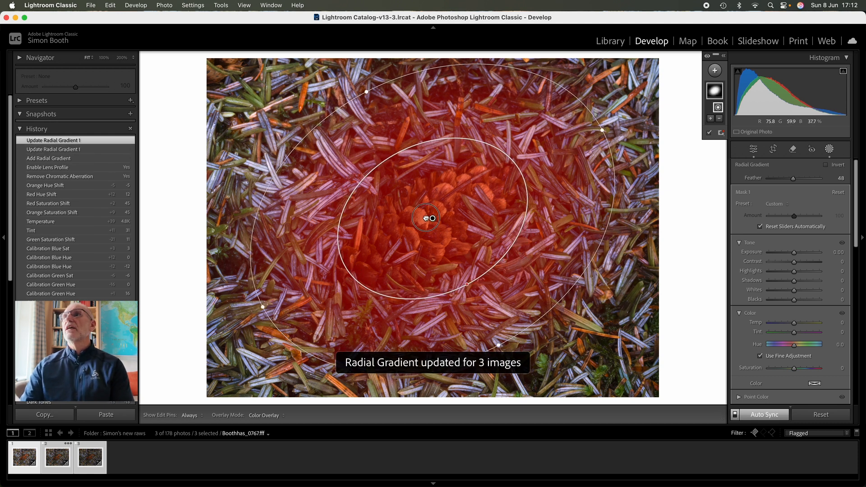
left_click_drag(428, 219, 422, 229)
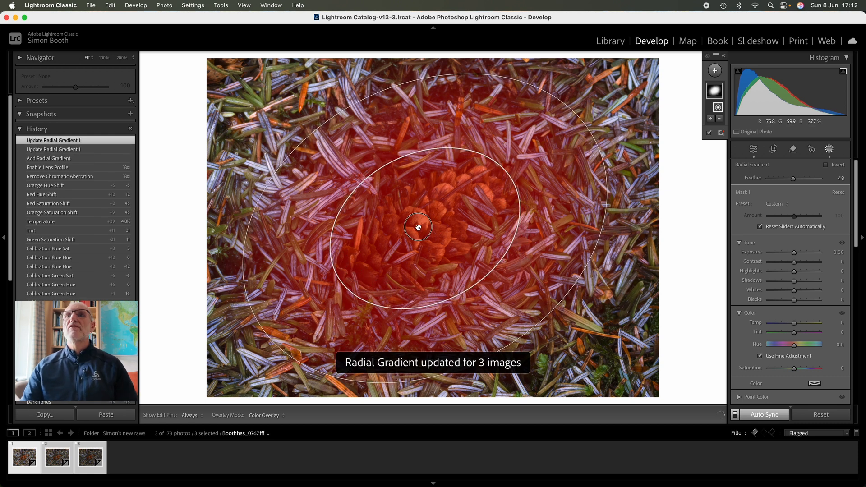
Invert the radial gradient mask and set its Exposure to −0.64 to darken the area around the pine cone.
left_click(826, 165)
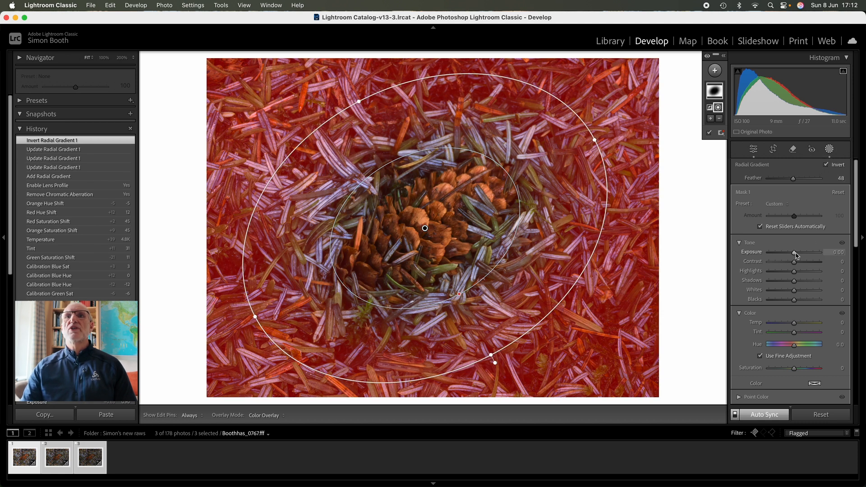
left_click_drag(794, 254, 792, 256)
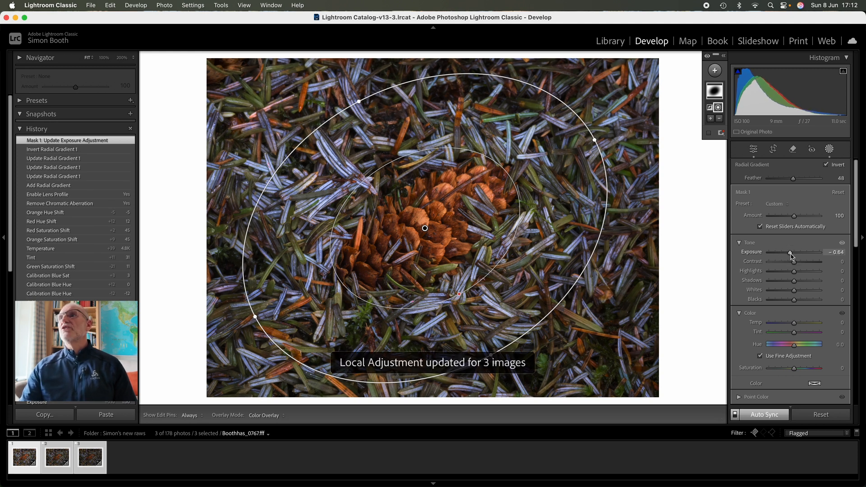
left_click(830, 149)
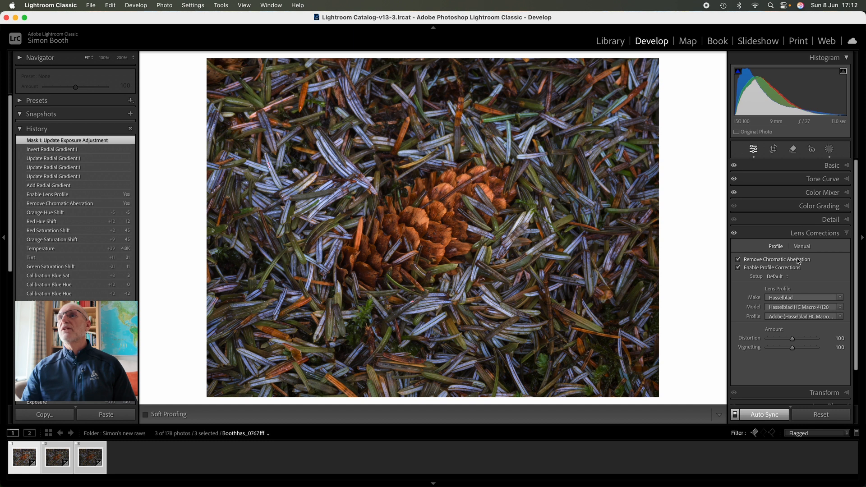
Raise the overall Basic Exposure of the three photos to +1.15.
left_click(842, 165)
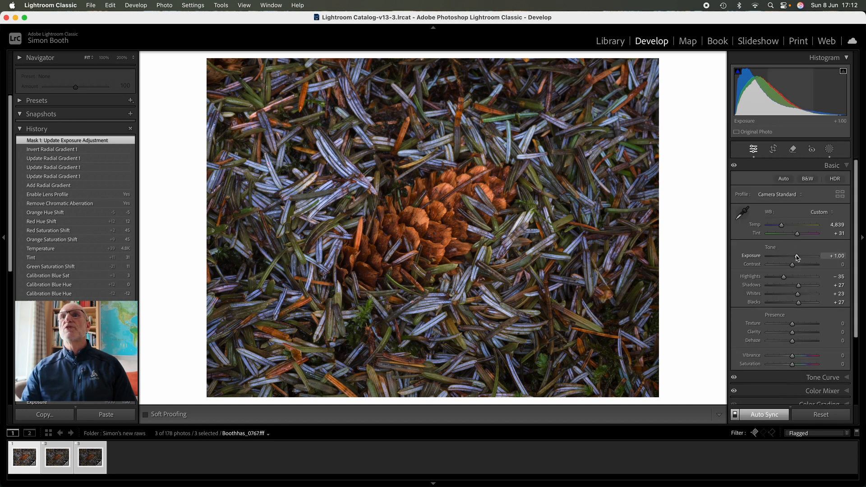
left_click_drag(798, 256, 799, 259)
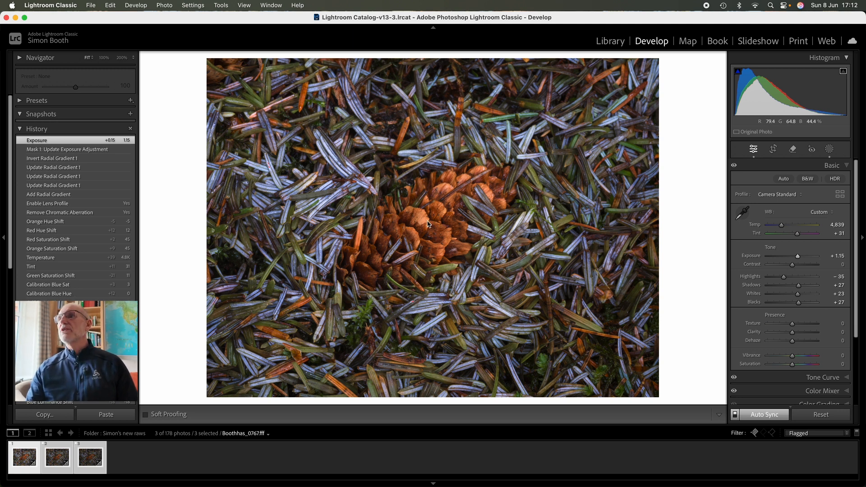
Use the Color Mixer's targeted hue adjustment on the pine cone to set the orange hue to −15 and red hue to +11.
scroll(807, 280, "down", 5)
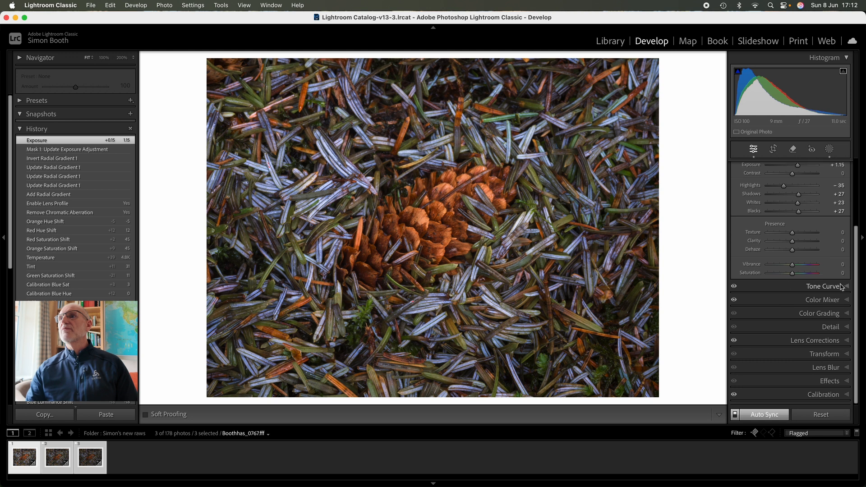
left_click(832, 299)
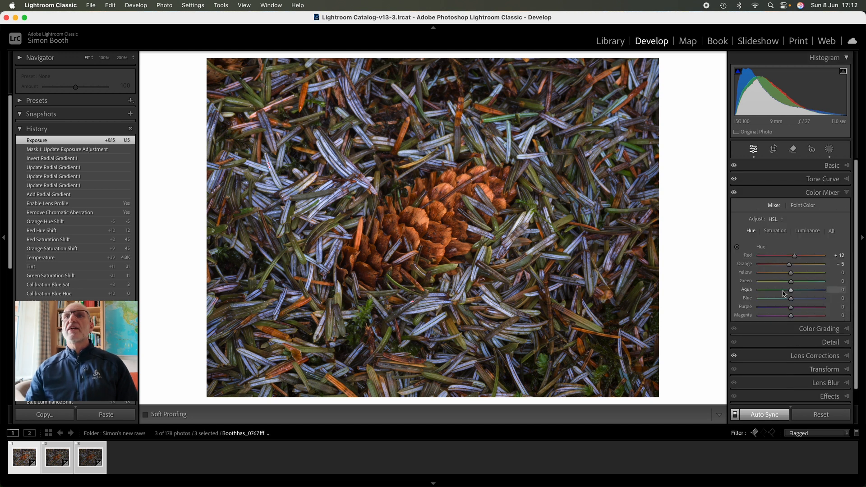
left_click(737, 247)
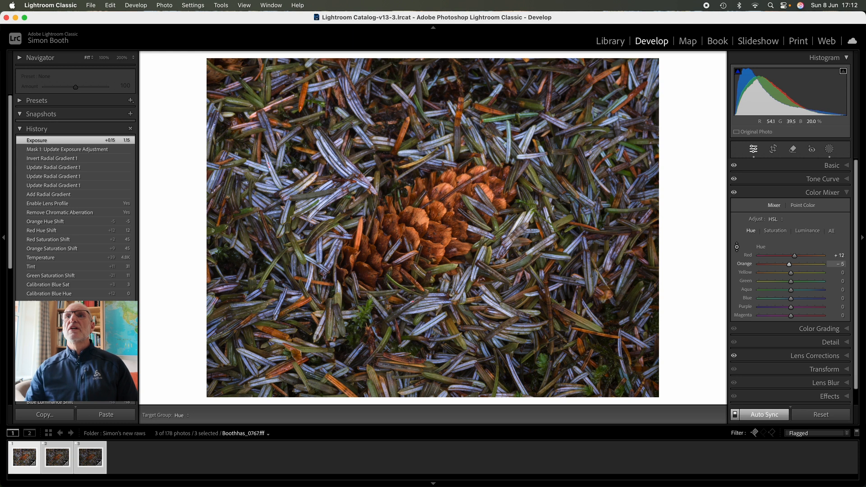
left_click_drag(420, 218, 420, 226)
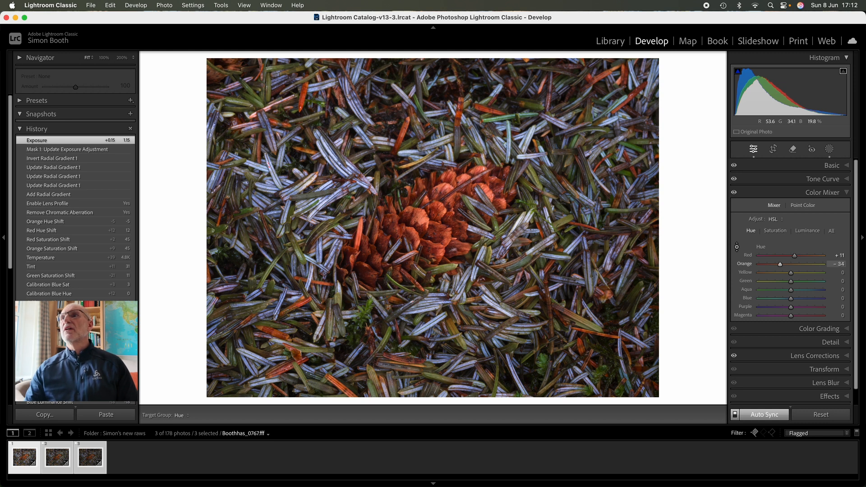
left_click_drag(420, 229, 421, 220)
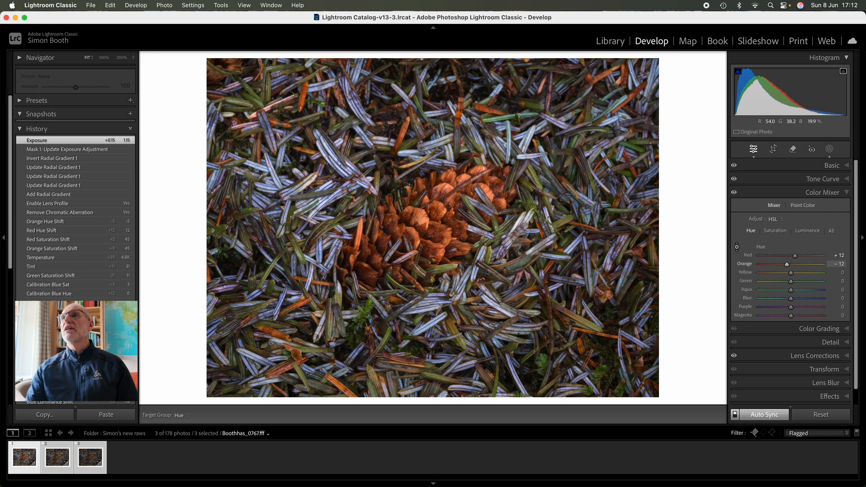
left_click_drag(421, 221, 421, 220)
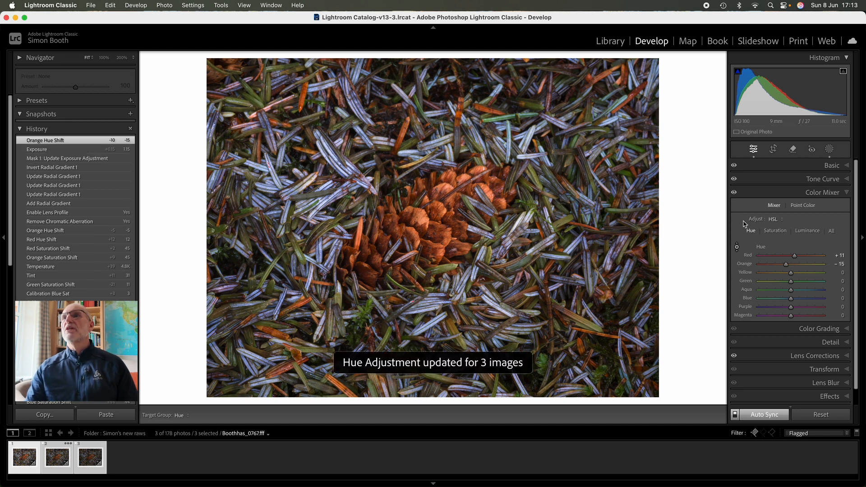
Use the Color Mixer's targeted saturation adjustment on the pine cone to set orange saturation to +31 and red saturation to +42.
key("super+alt+shift+s")
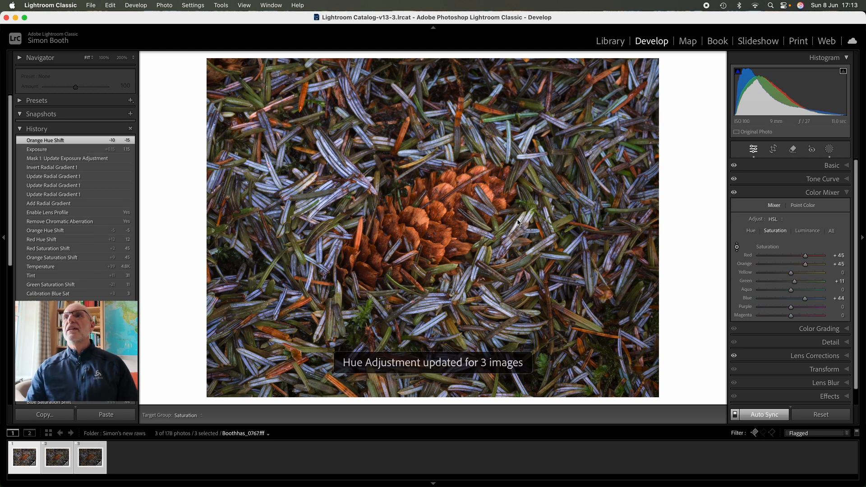
left_click(737, 247)
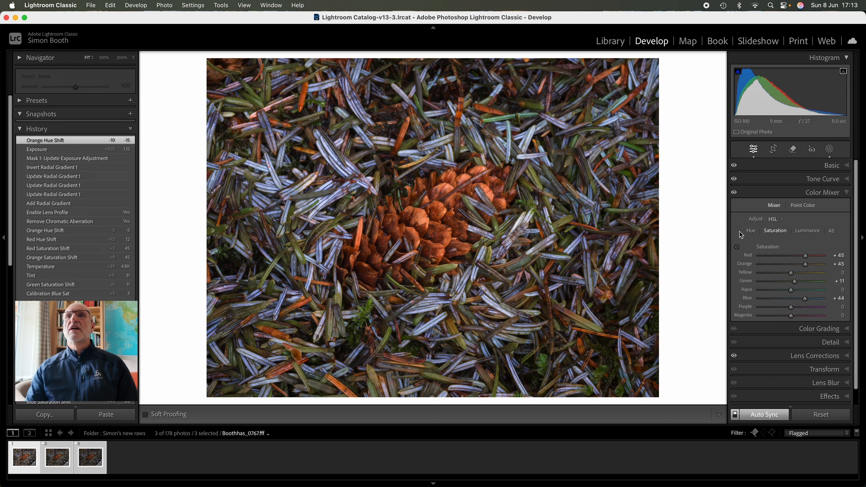
left_click(737, 246)
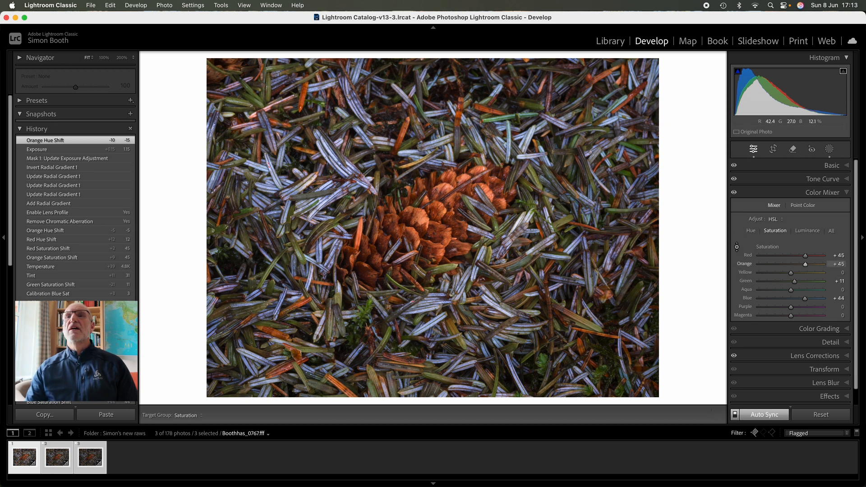
mouse_move(443, 219)
left_mouse_down()
mouse_move(442, 201)
mouse_move(437, 212)
left_mouse_up()
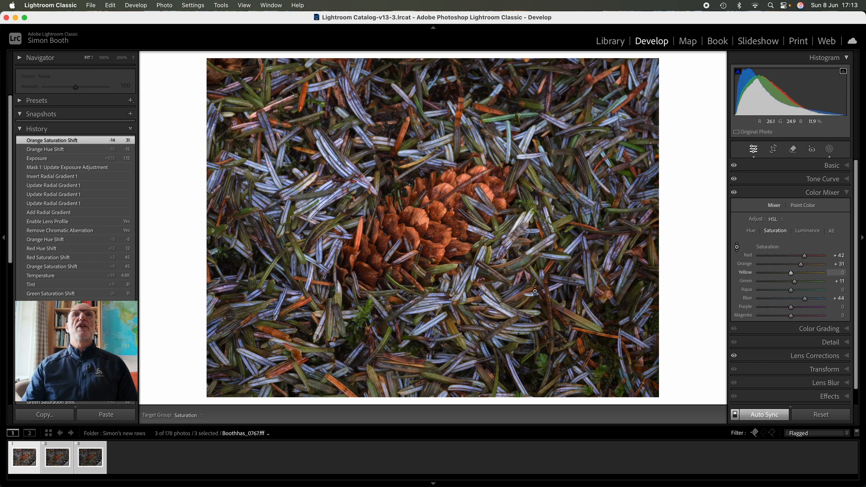
Open the three selected photos as layers of one document in Photoshop.
left_click(165, 6)
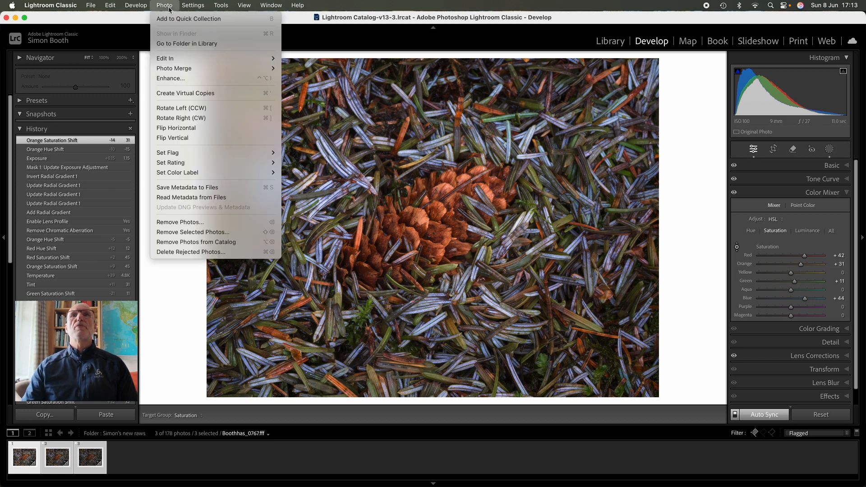
mouse_move(183, 58)
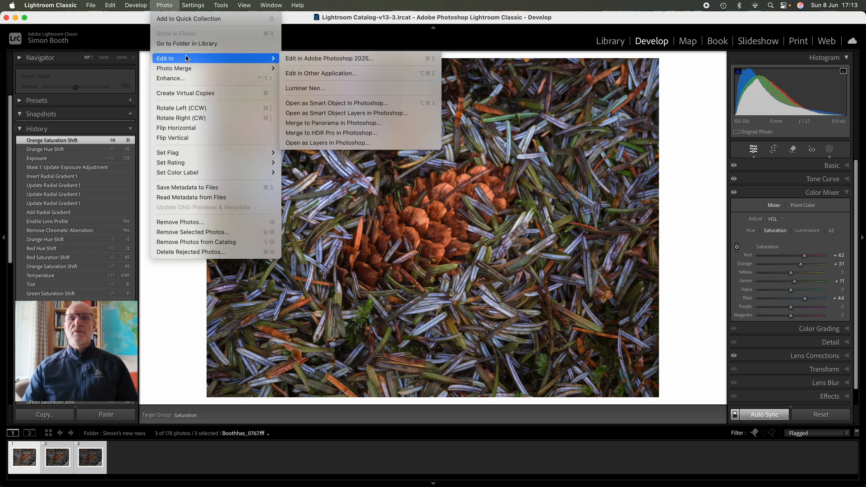
left_click(372, 142)
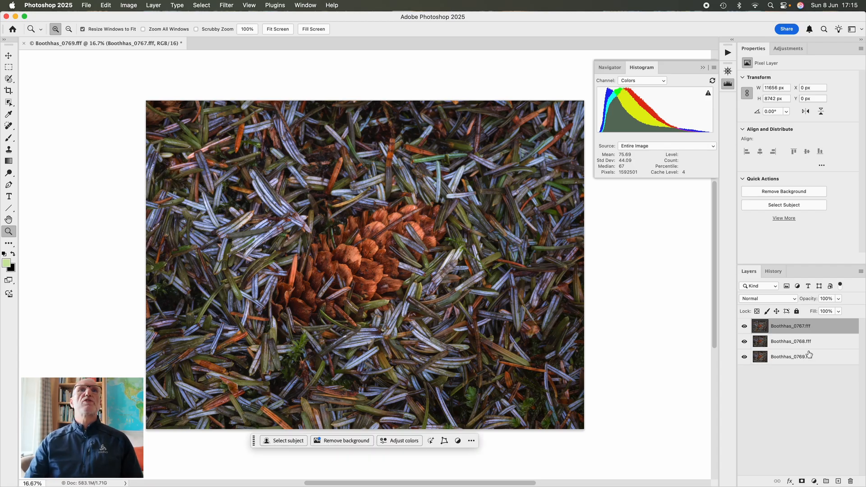
Select all three photo layers and auto-align them with the Auto projection, leaving Vignette Removal and Geometric Distortion off.
left_click(796, 357, "shift")
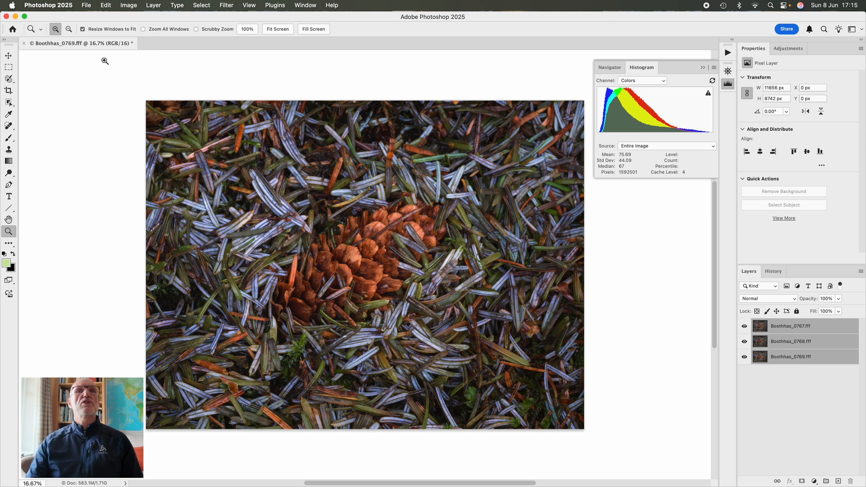
left_click(107, 5)
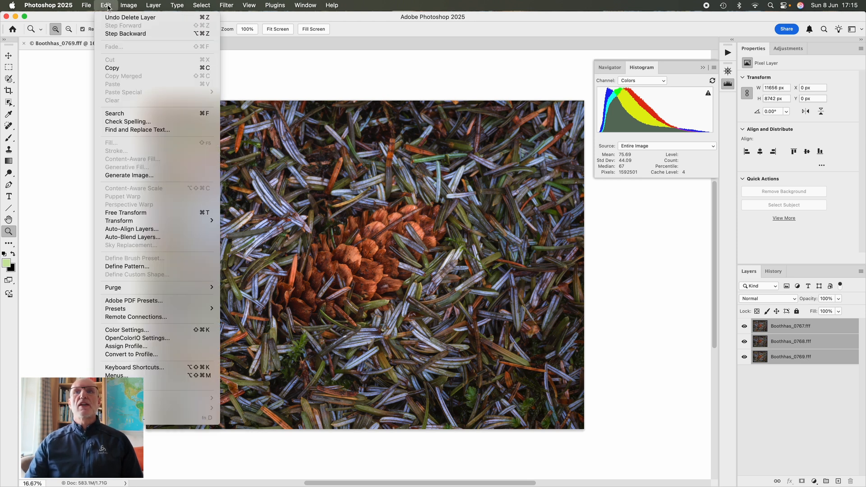
left_click(138, 230)
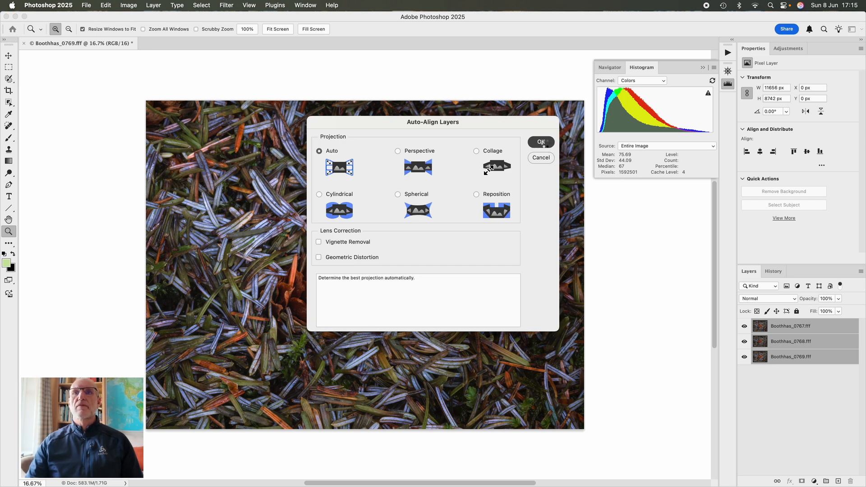
left_click(542, 143)
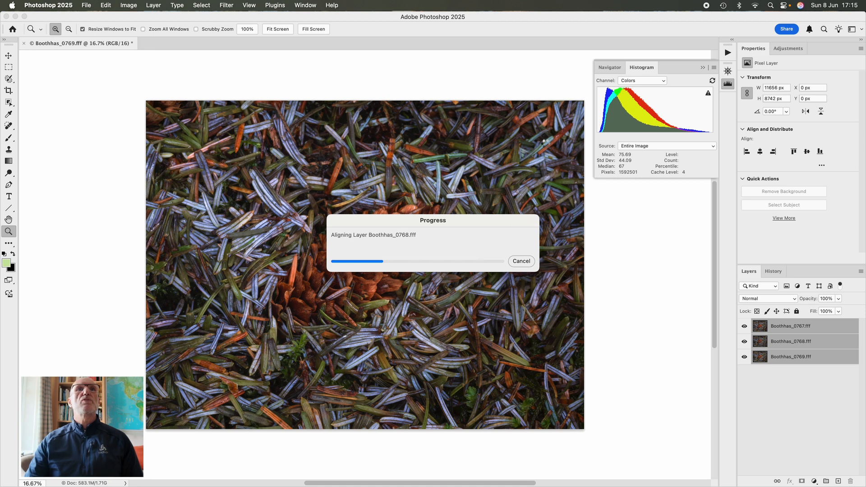
Auto-blend the three aligned layers into a merged image and flatten it to a single layer.
left_click(104, 5)
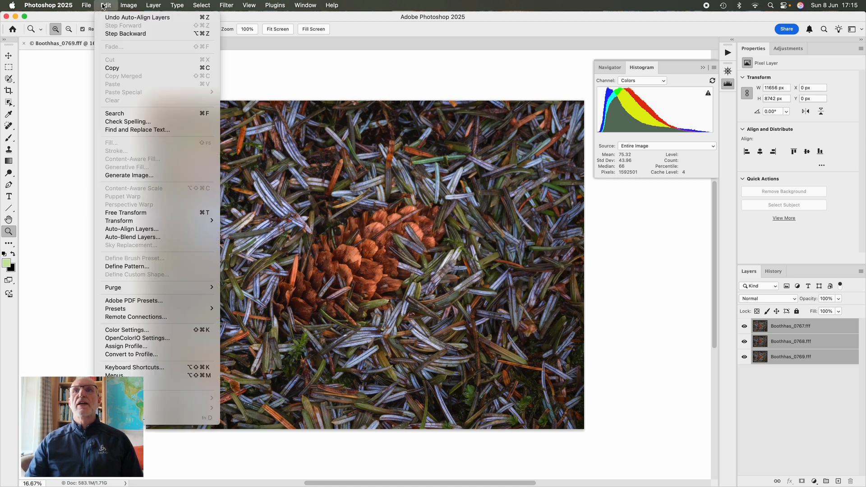
left_click(136, 237)
left_click(488, 175)
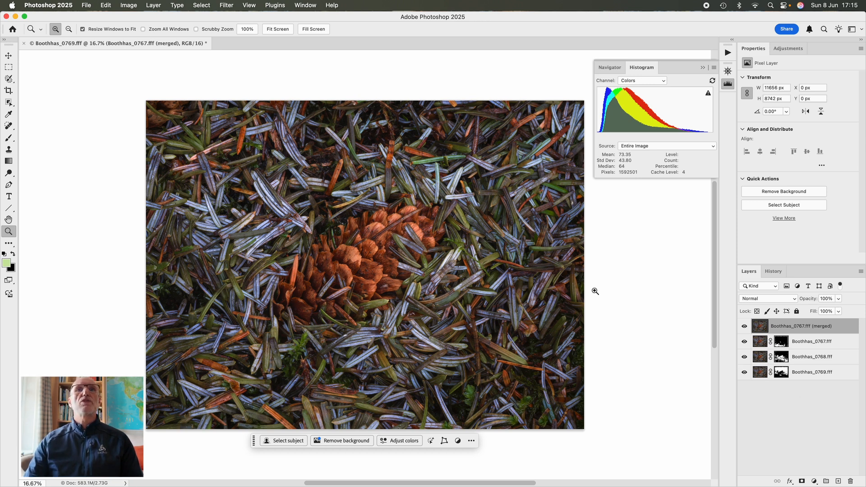
left_click(153, 5)
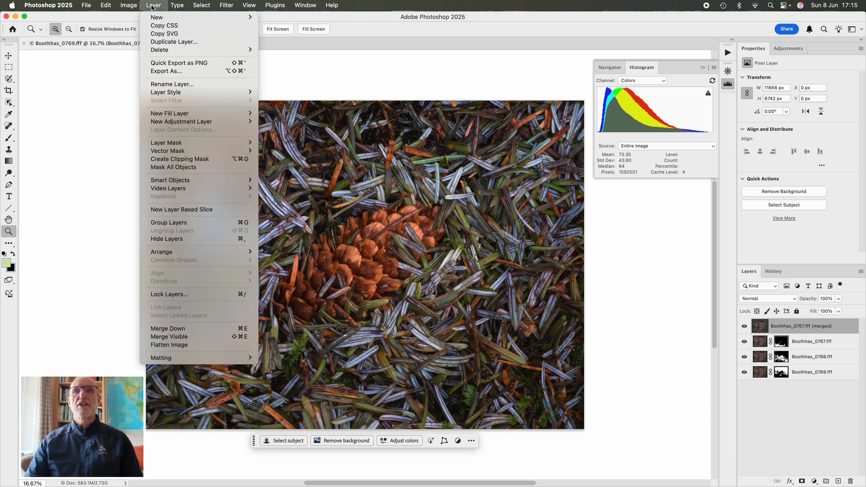
left_click(183, 346)
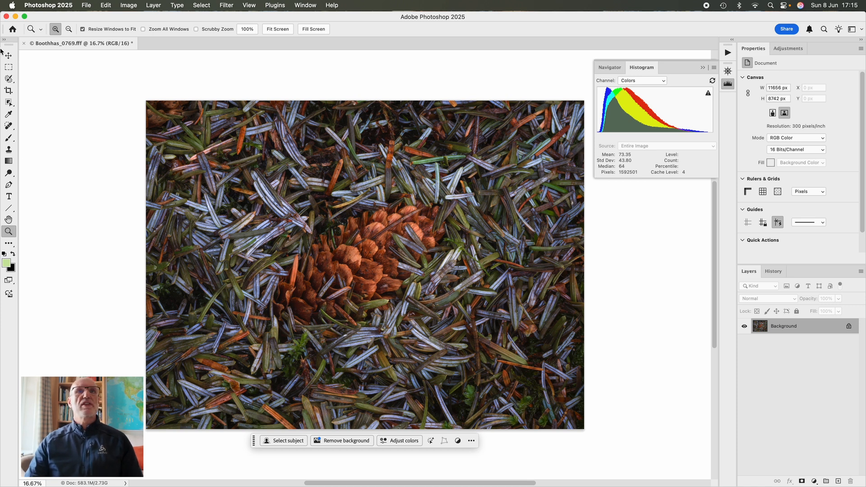
Crop the image's edges inward, trimming most from its left side so the pine cone sits slightly left of centre.
left_click(8, 90)
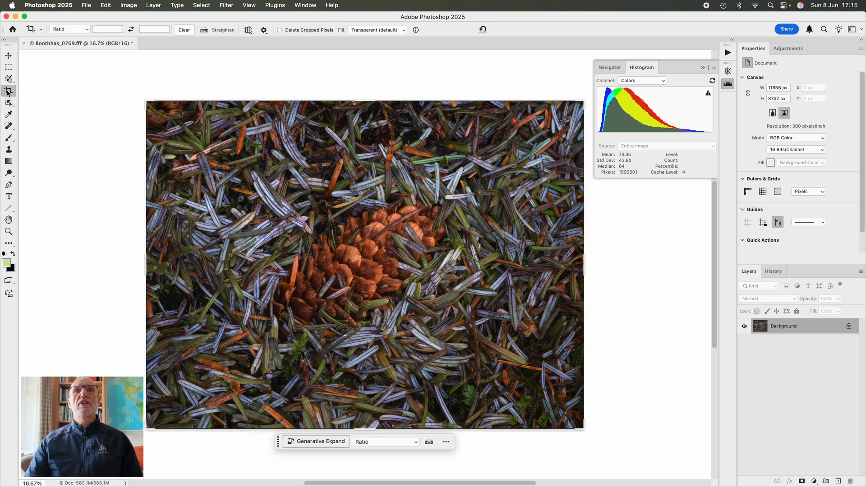
left_click_drag(147, 103, 158, 113)
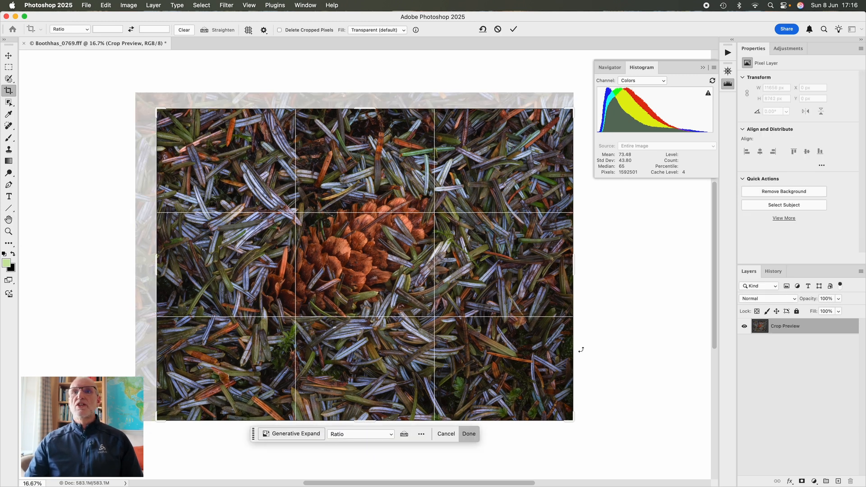
left_click_drag(572, 416, 562, 410)
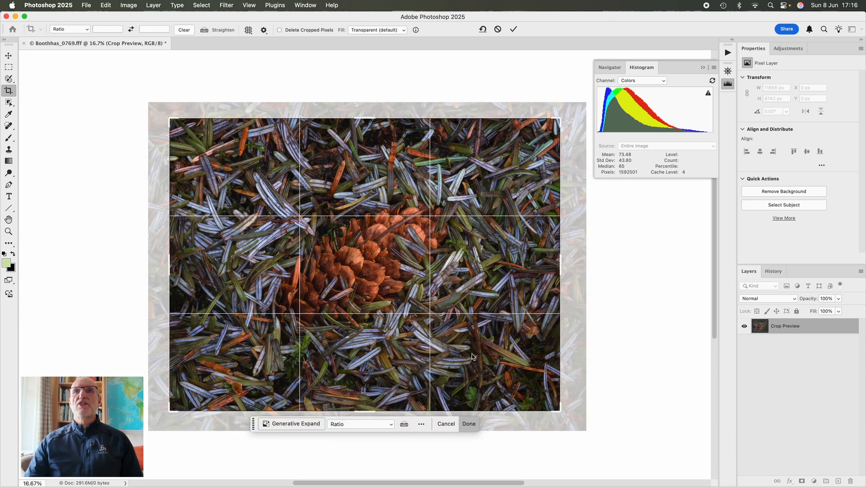
left_click_drag(460, 349, 462, 347)
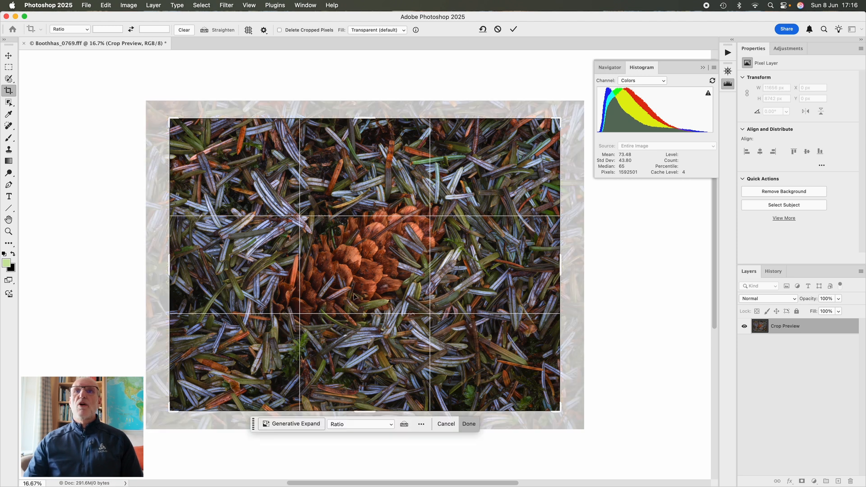
mouse_move(354, 296)
left_mouse_down()
mouse_move(366, 293)
mouse_move(345, 298)
left_mouse_up()
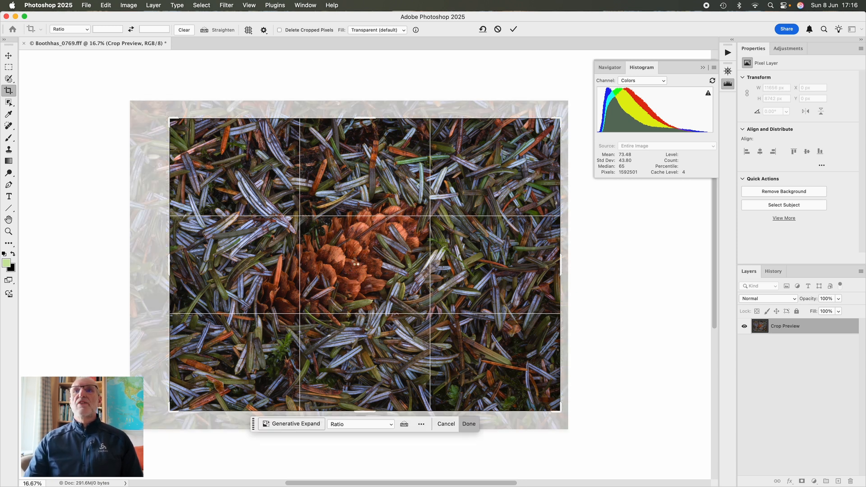
key("Return")
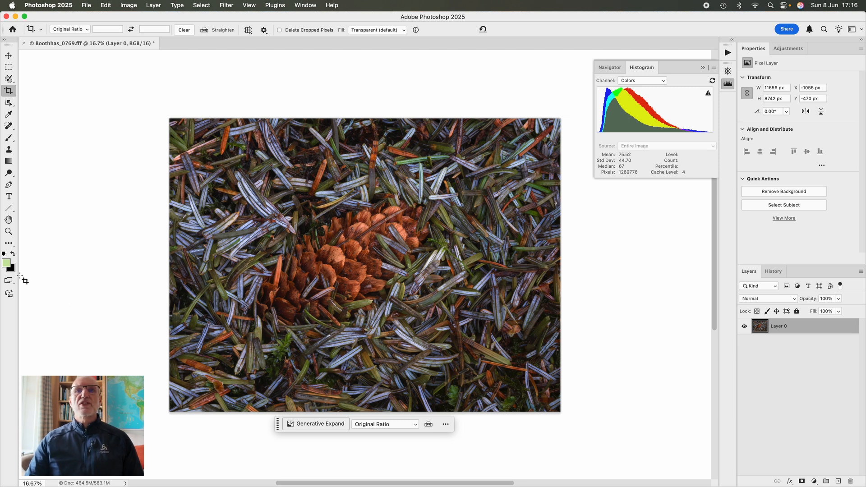
Examine the cropped image at 33.3% for sharpness across the pine cone, needles and edges, and fit the whole picture on screen.
left_click(5, 233)
left_click(299, 364)
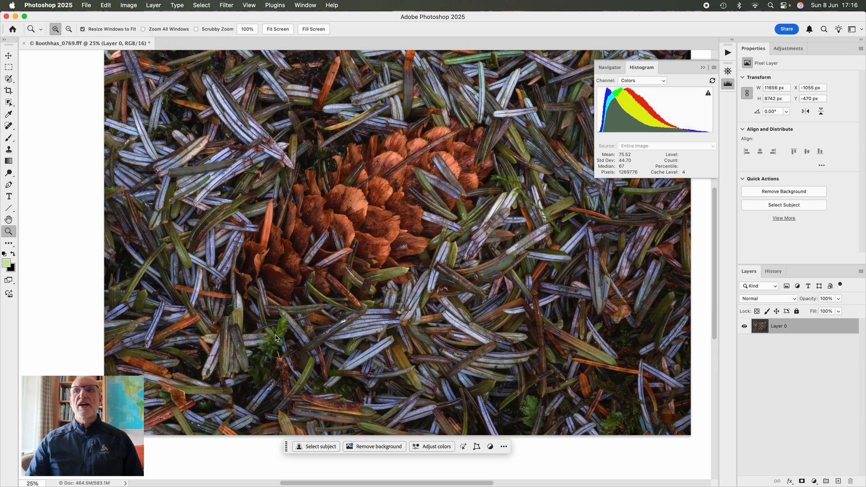
left_click(275, 341)
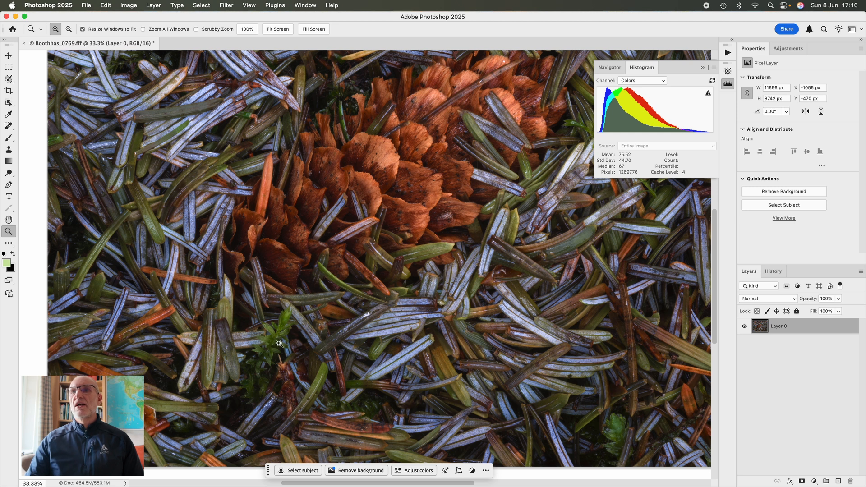
scroll(278, 342, "right", 2)
scroll(280, 343, "down", 2)
scroll(279, 343, "right", 4)
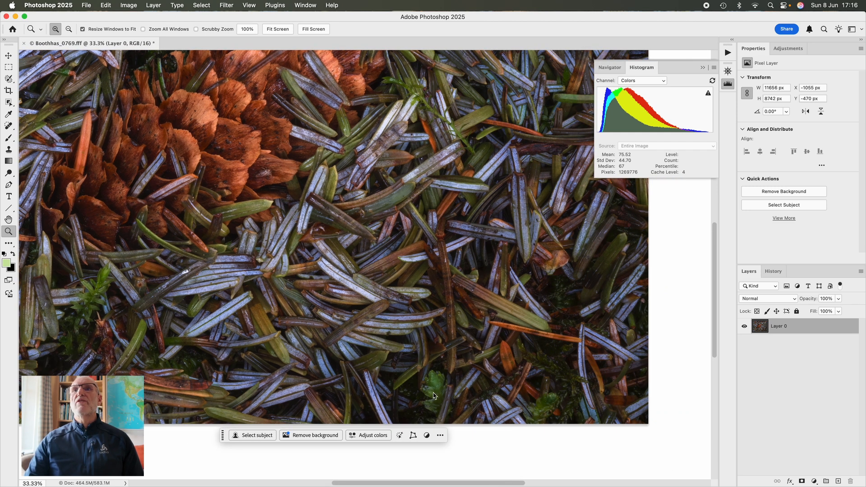
scroll(592, 423, "right", 2)
scroll(497, 363, "up", 15)
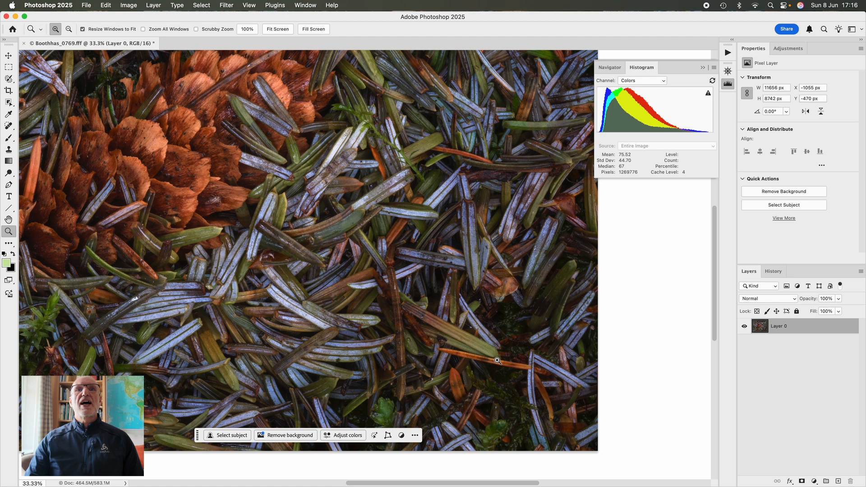
scroll(252, 260, "left", 8)
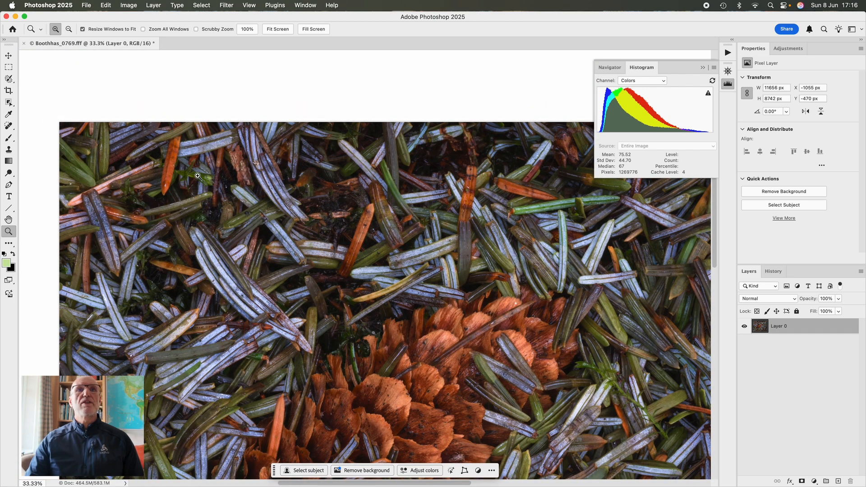
scroll(247, 259, "down", 10)
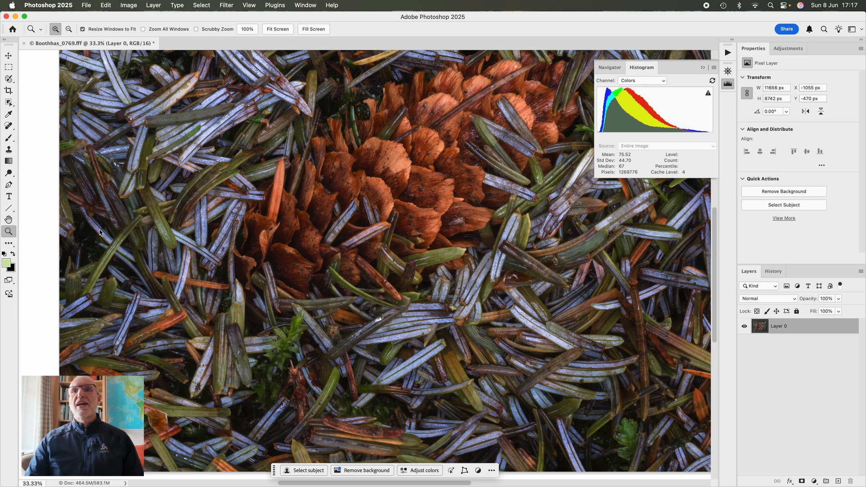
scroll(259, 297, "down", 5)
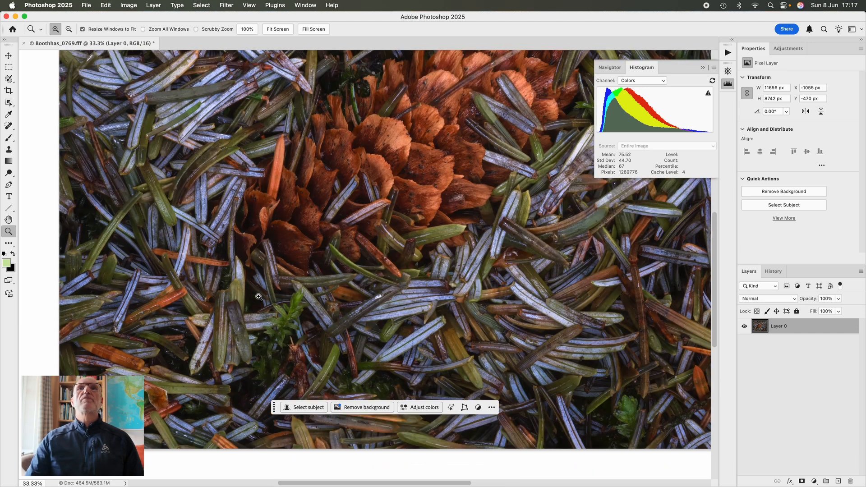
scroll(259, 296, "up", 4)
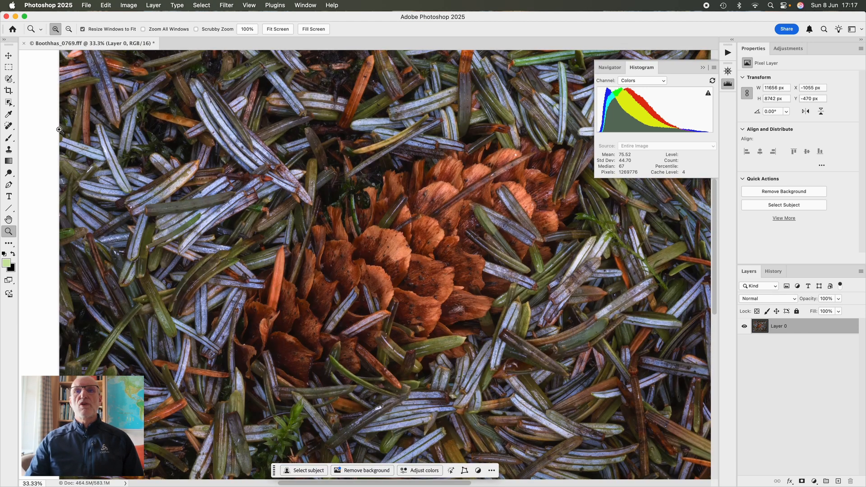
left_click(280, 29)
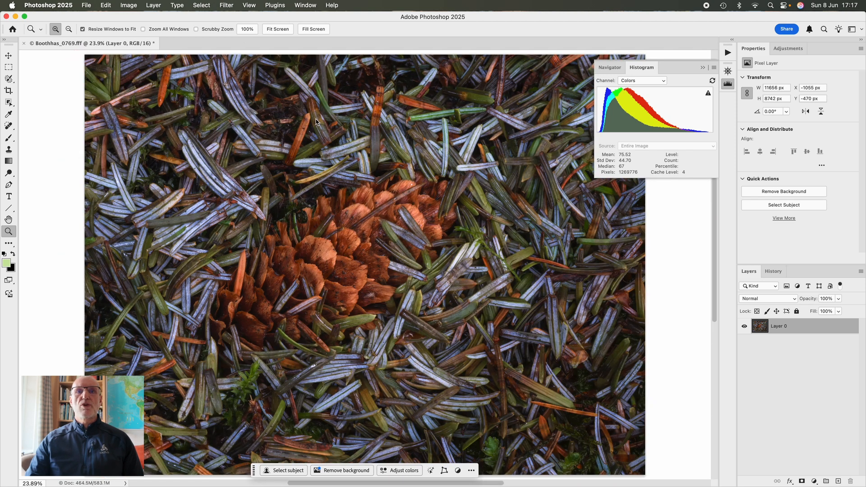
left_click(279, 373, "alt")
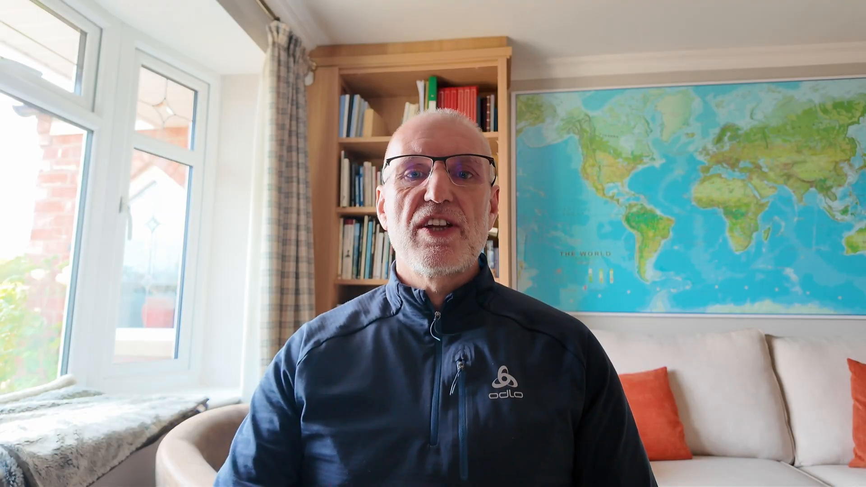